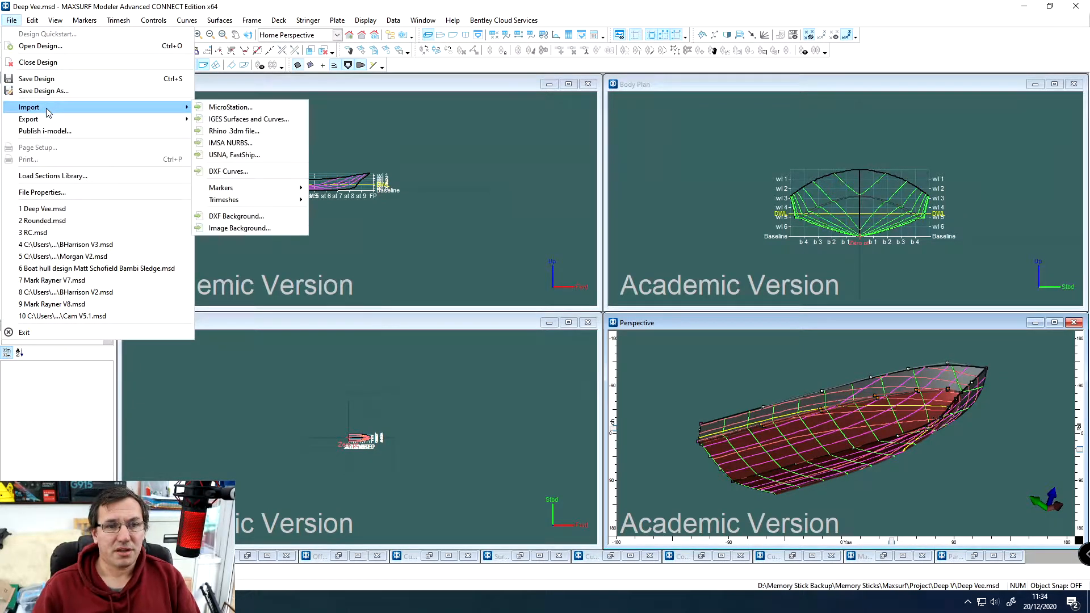
Export the hull design as a Rhino .3dm file named Hull 2 in the Deep V folder.
mouse_move(130, 119)
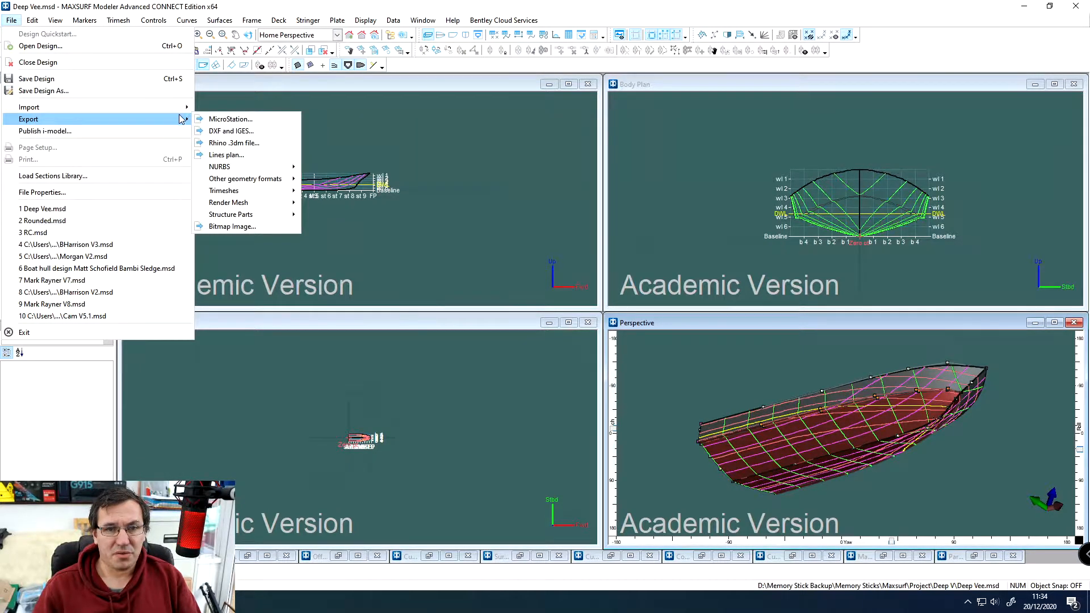
click(229, 144)
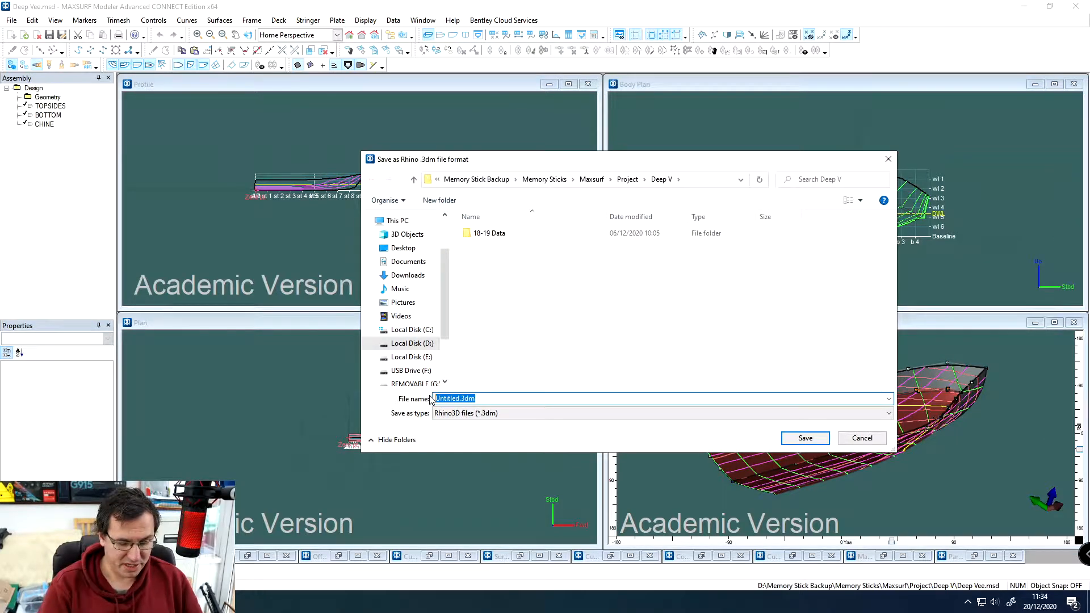
text(Hull 2)
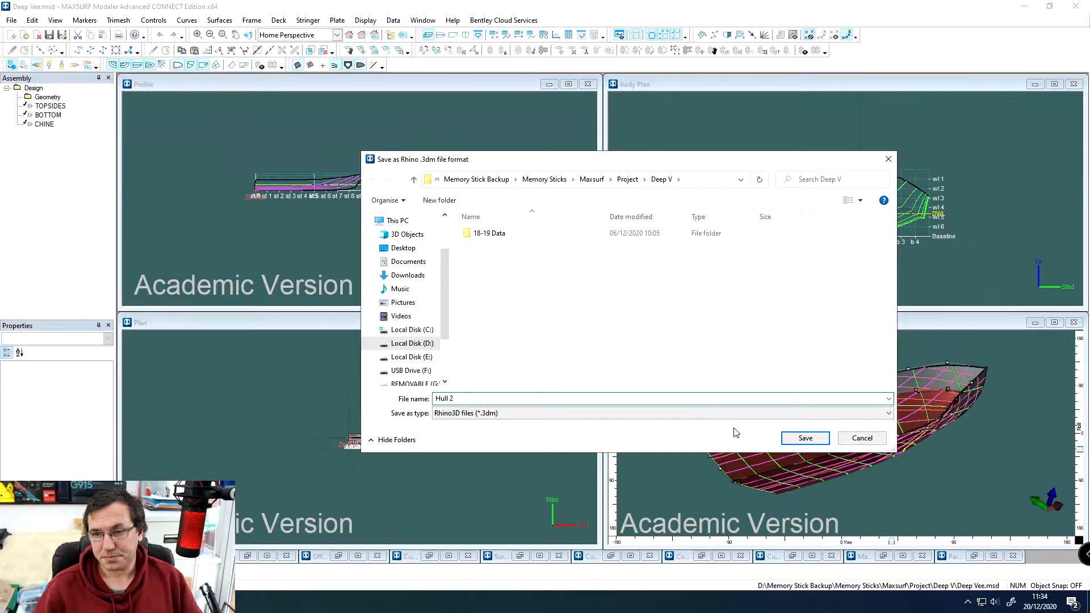
click(807, 440)
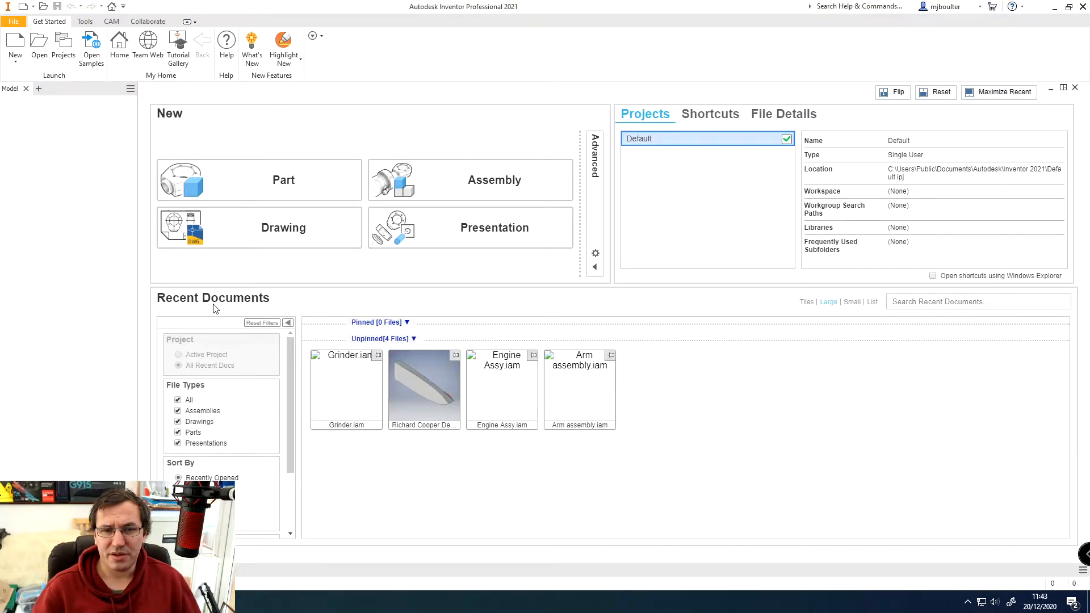
Switch to Inventor, create a new part, and import Hull V2.3dm from Downloads with source length units and individual surfaces.
click(261, 180)
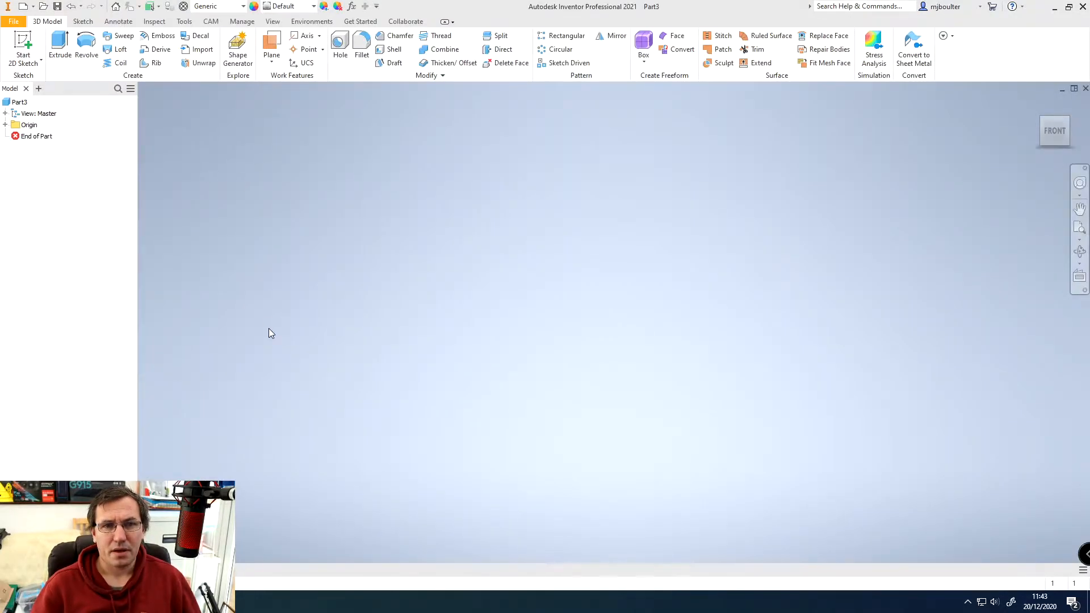
click(17, 22)
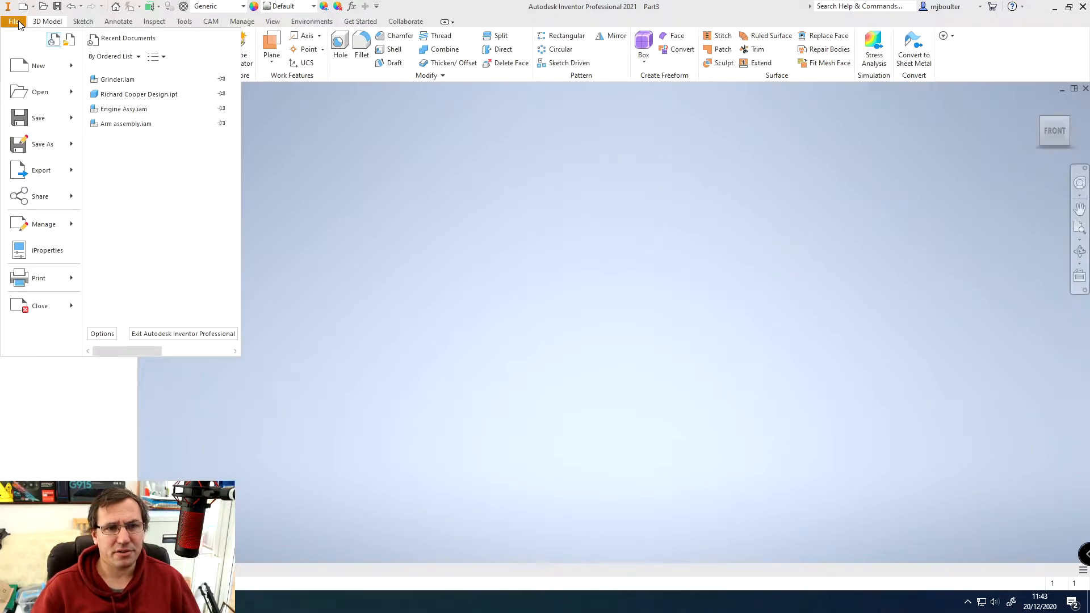
mouse_move(50, 99)
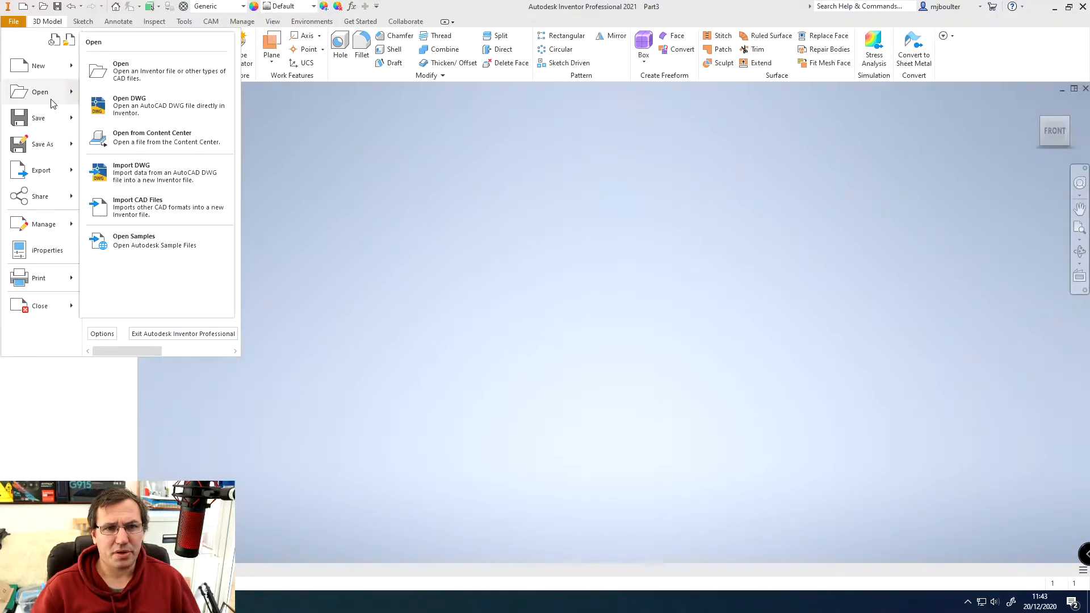
click(147, 207)
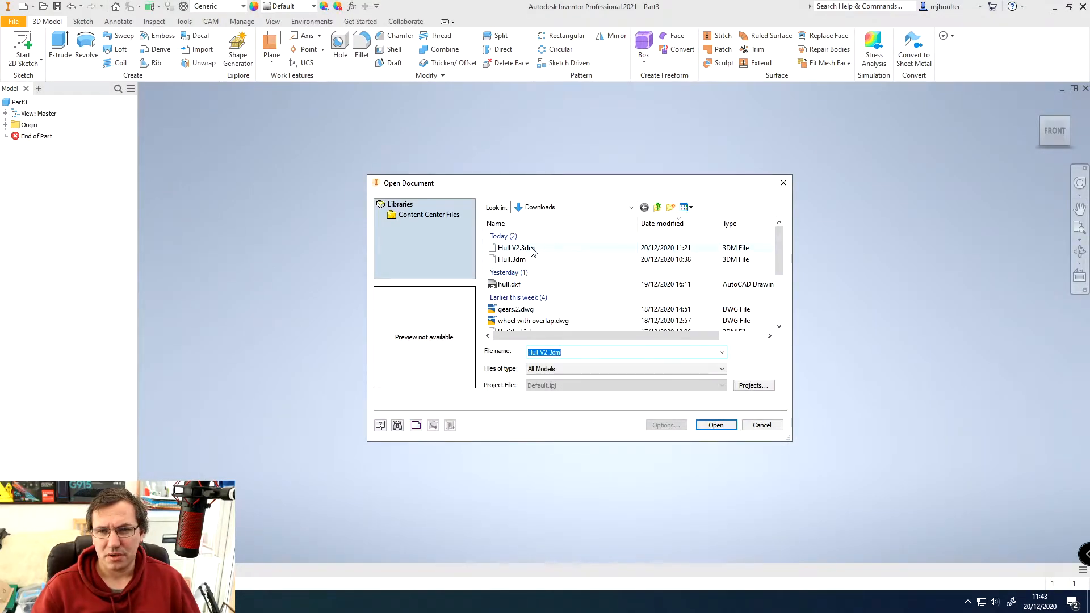
click(533, 251)
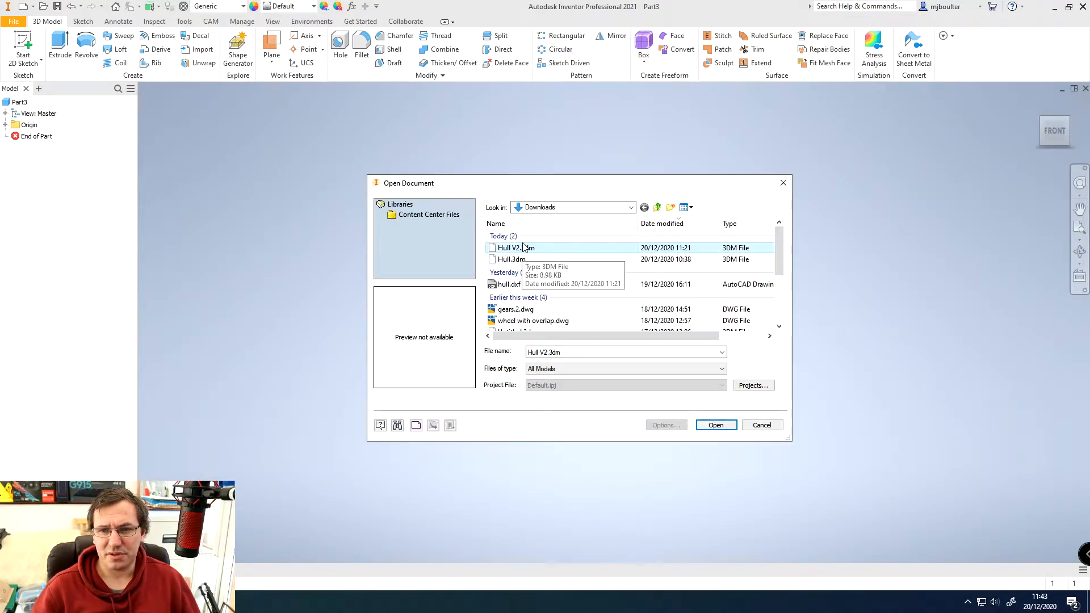
click(716, 426)
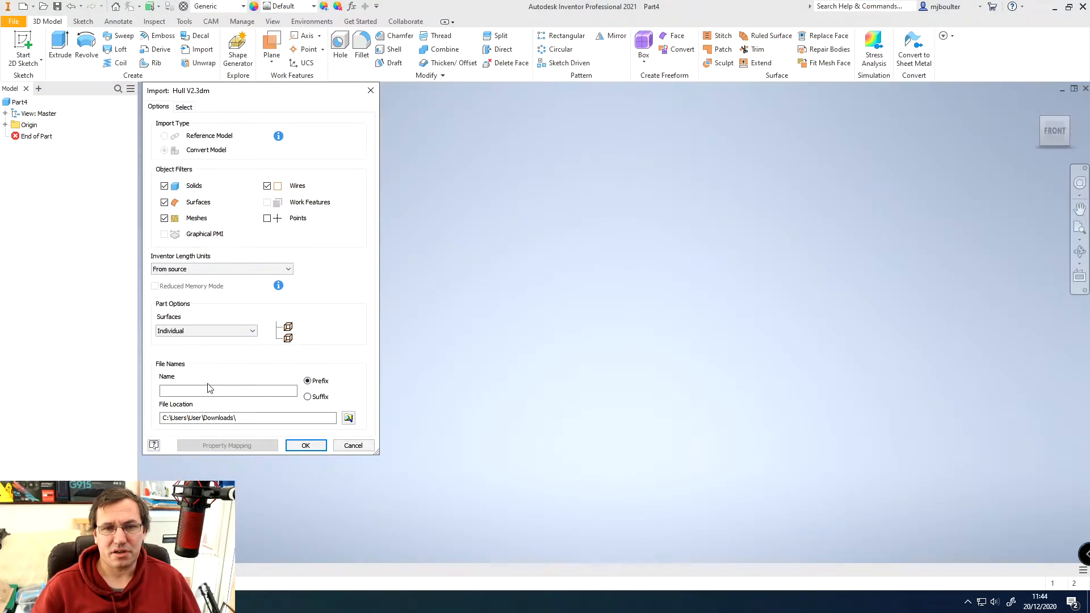
click(305, 446)
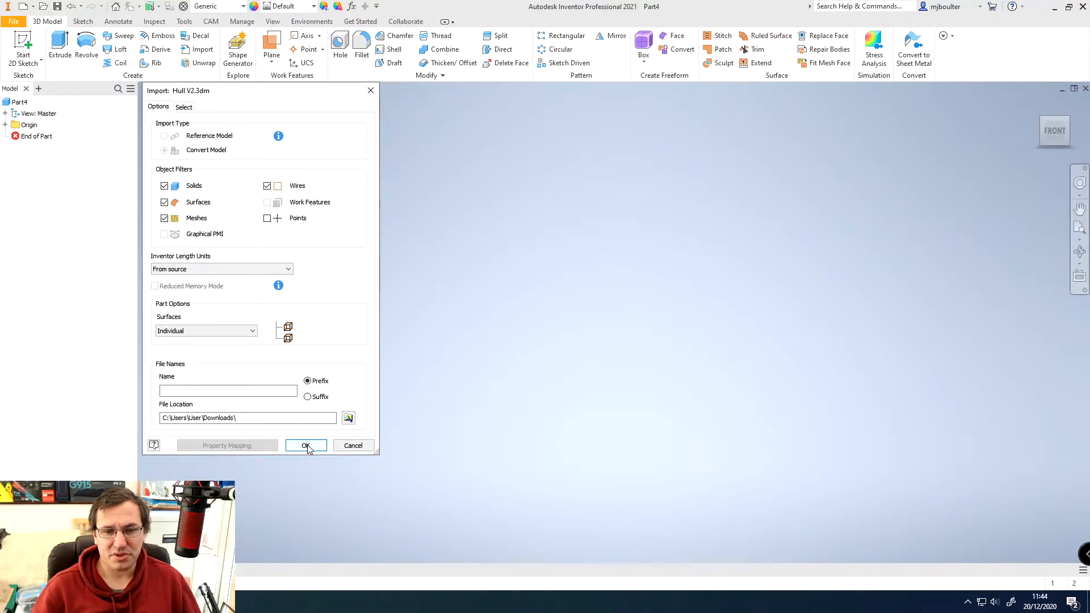
click(306, 445)
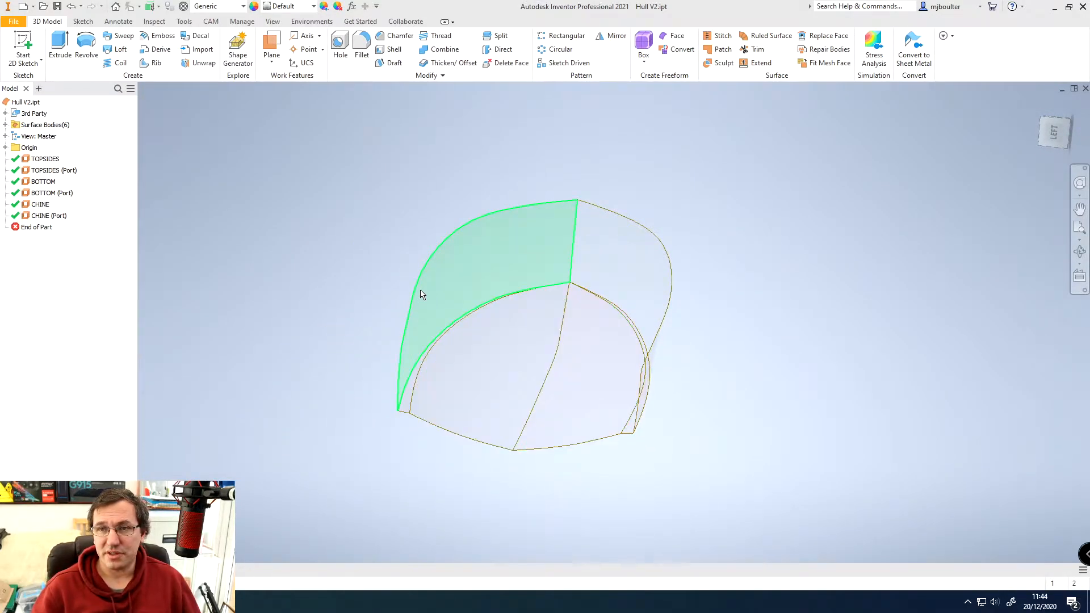
Start Repair Bodies on all six hull surfaces: the topsides, chine and bottom with their port counterparts.
click(818, 52)
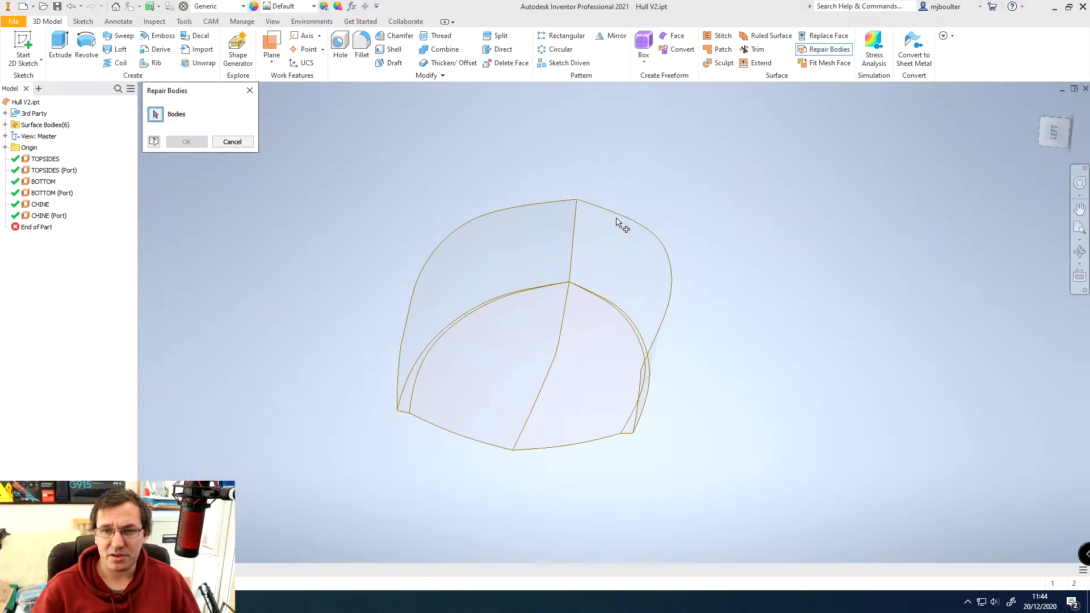
shift+middle_drag(625, 219, 518, 287)
click(430, 316)
click(387, 388)
click(456, 393)
click(569, 416)
shift+middle_drag(554, 408, 809, 472)
click(805, 471)
click(807, 434)
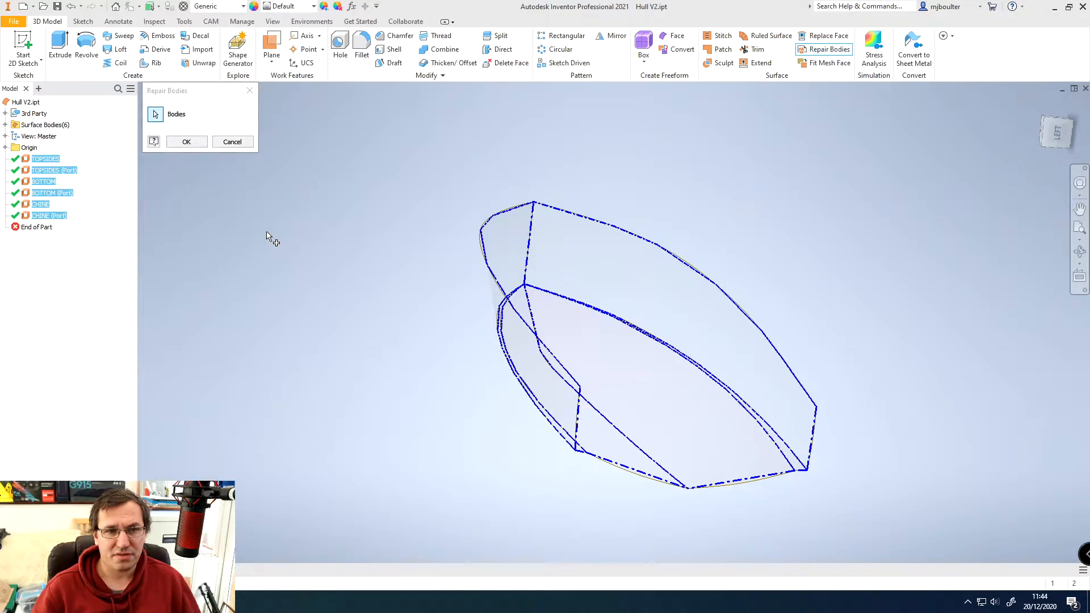
shift+middle_drag(439, 356, 307, 246)
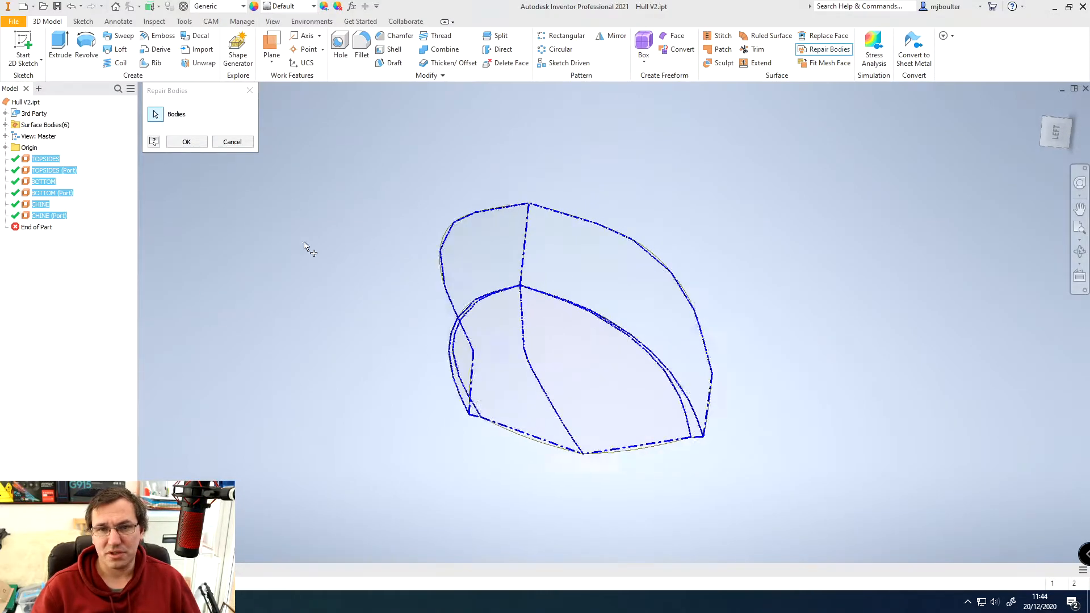
click(187, 142)
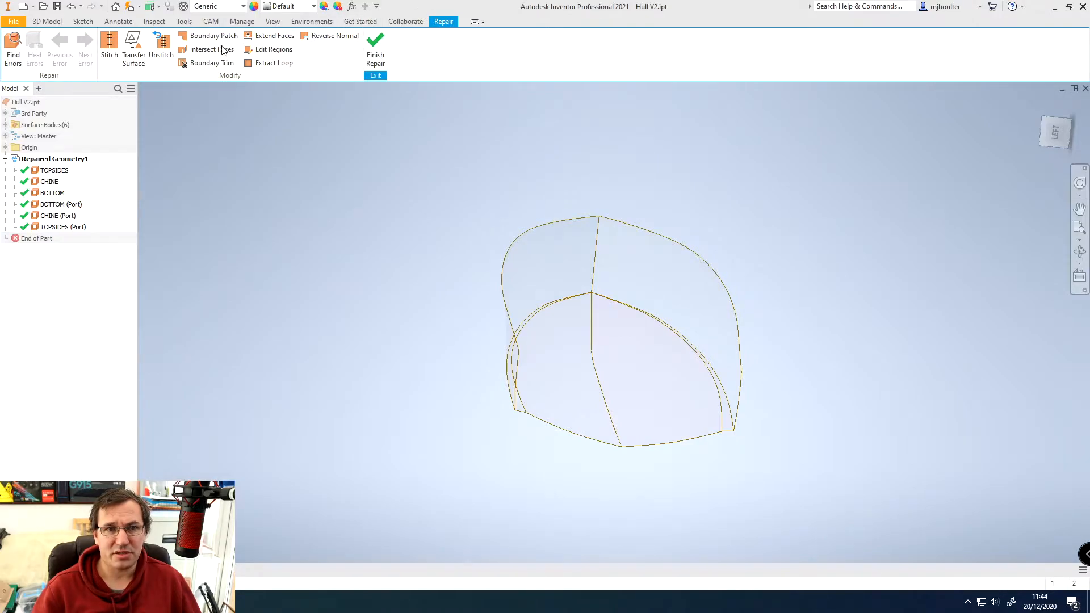
Run Find Errors on all the hull surface bodies and finish the repair.
click(10, 51)
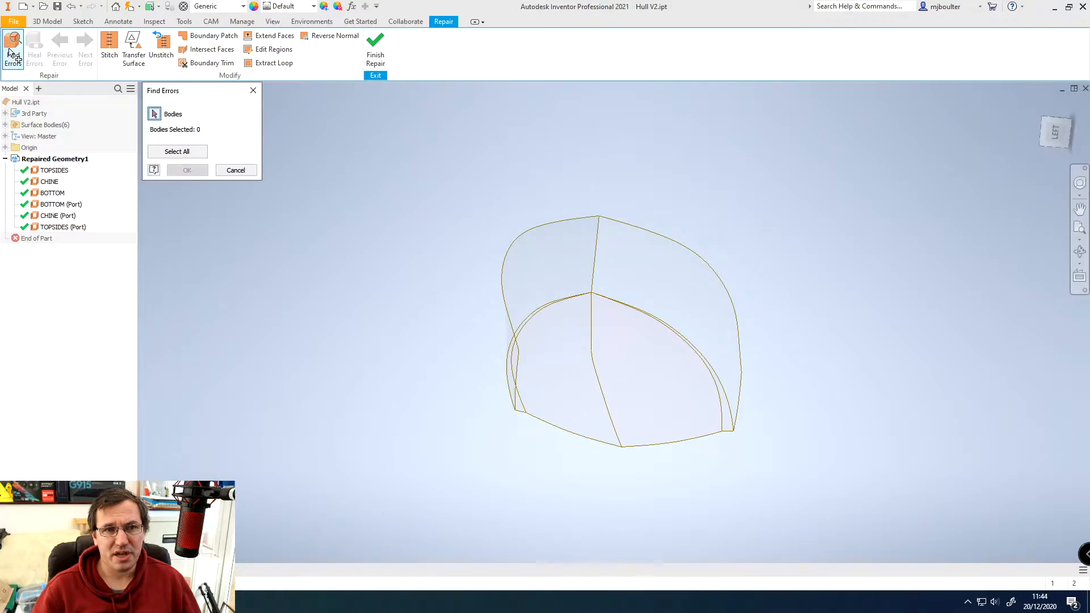
click(172, 150)
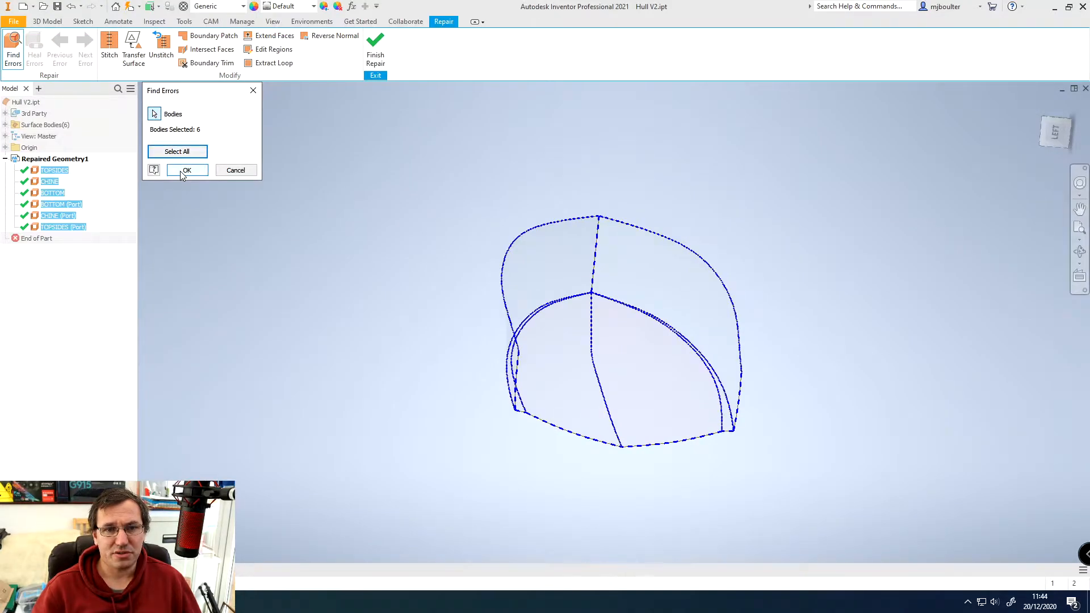
click(183, 171)
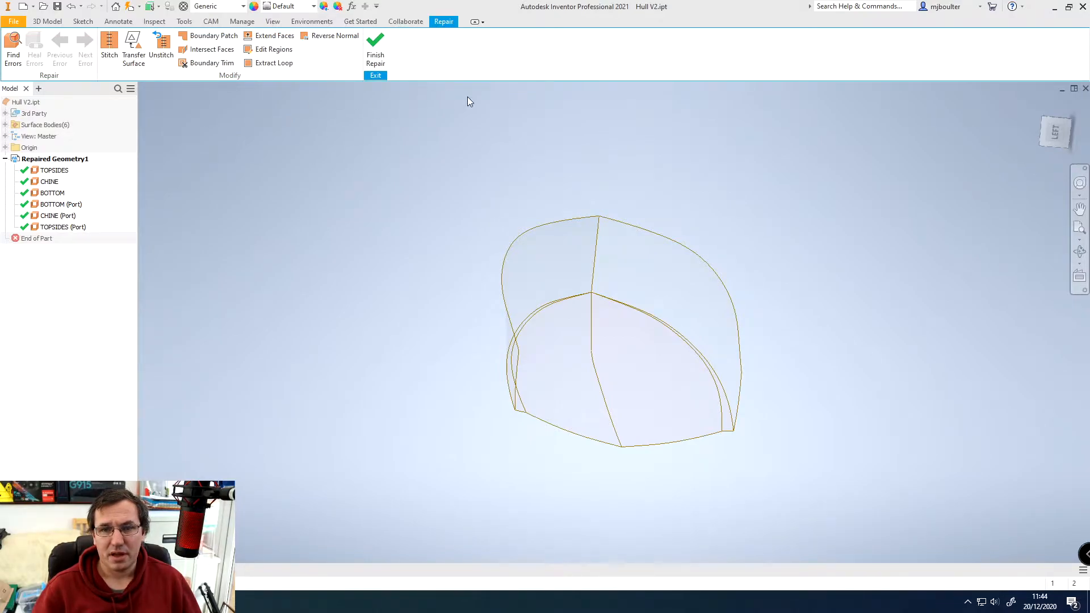
shift+middle_drag(518, 274, 508, 271)
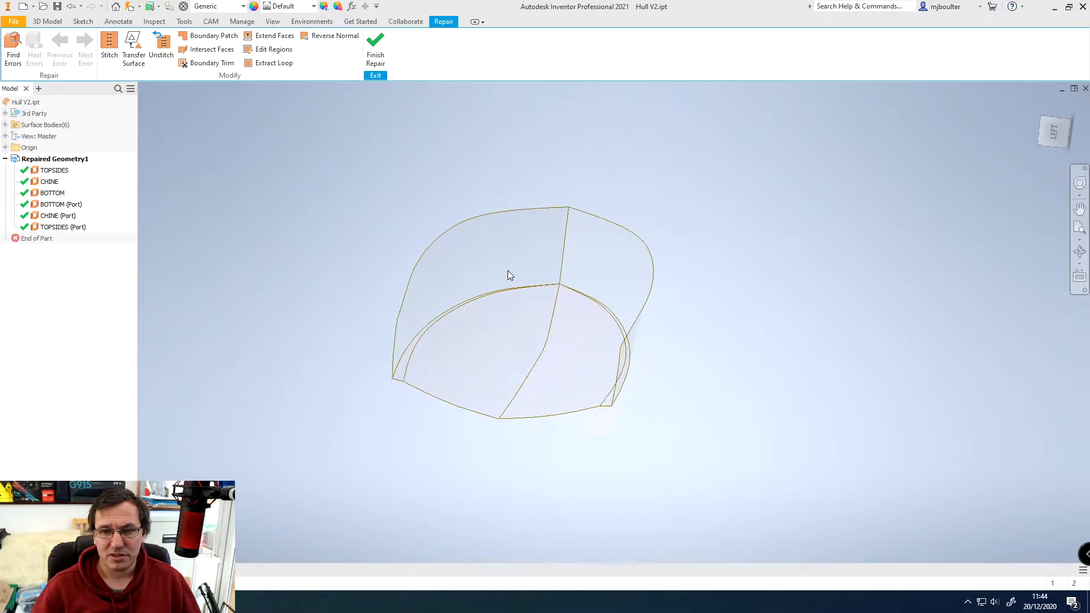
click(375, 48)
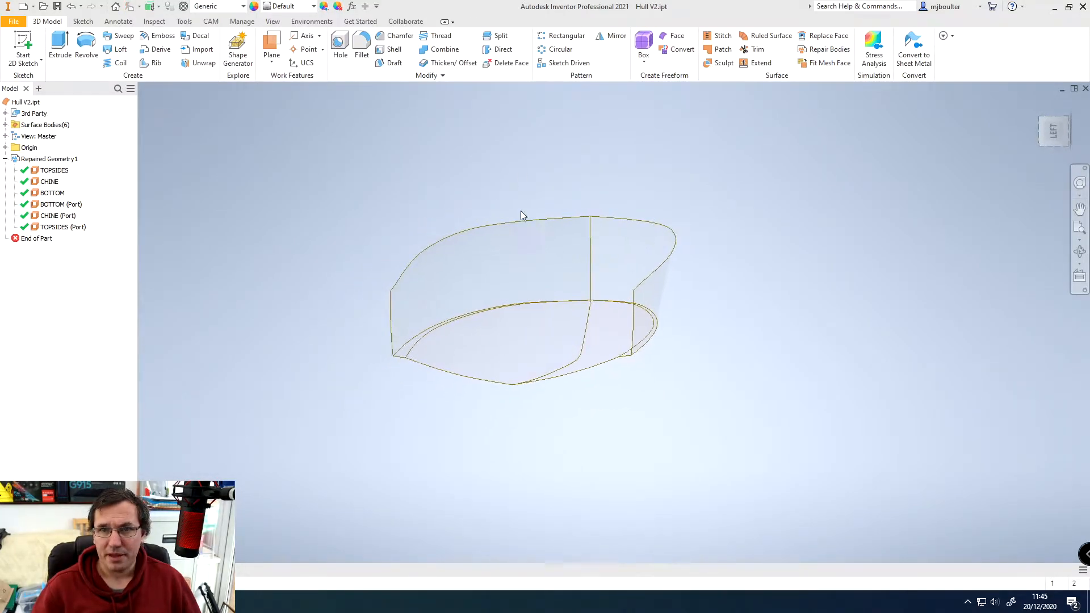
Thicken the topsides face on one side of the hull by 1 mm in the default direction.
click(452, 64)
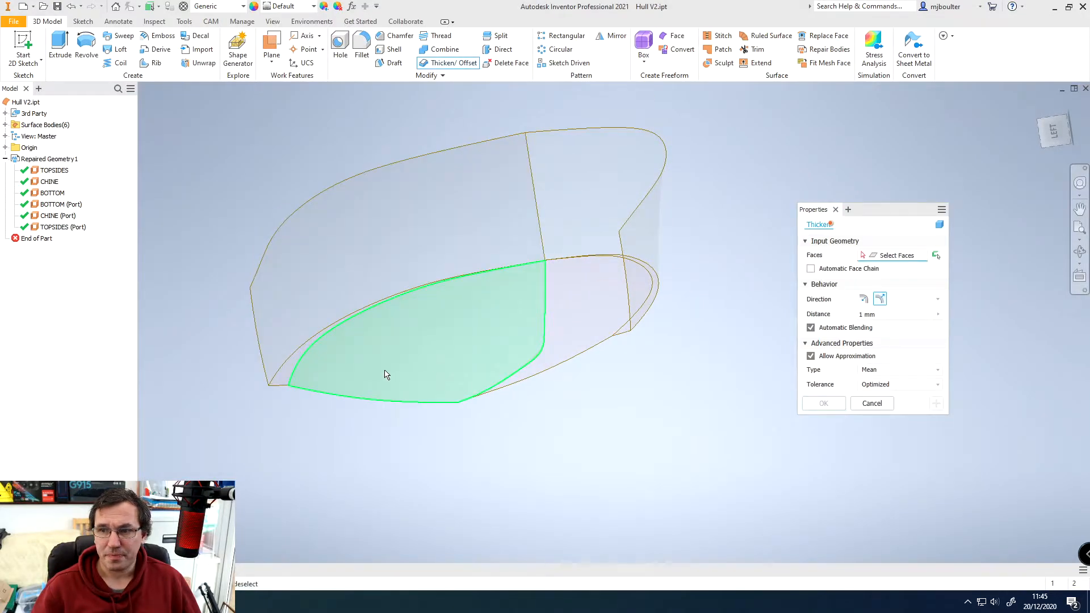
click(269, 331)
scroll(491, 301, up, 6)
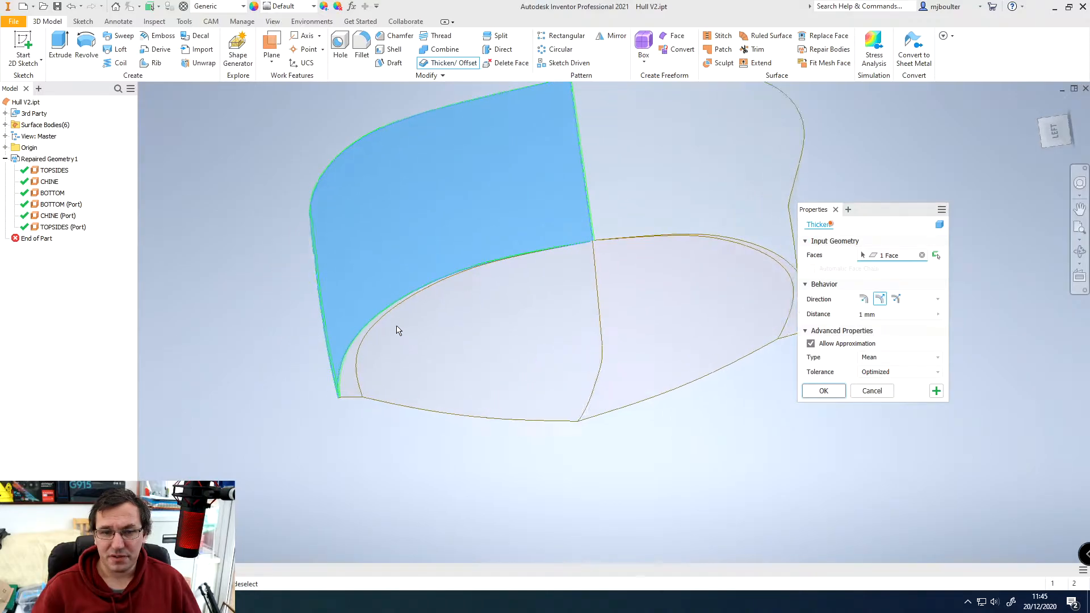
shift+middle_drag(386, 340, 243, 328)
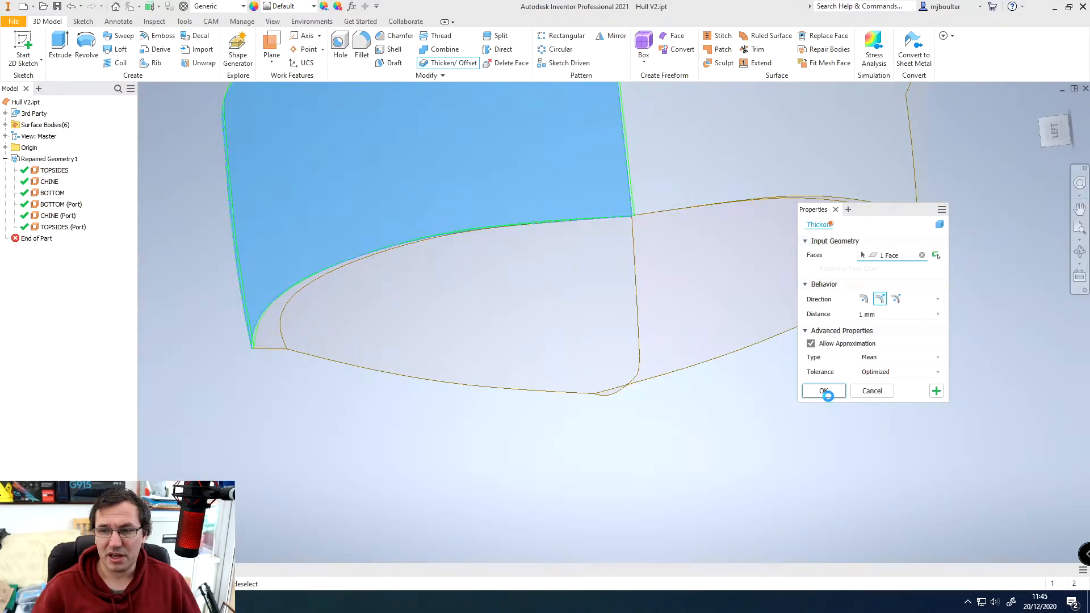
Thicken the narrow chine face beneath the solid topside by 1 mm in the flipped direction as a new solid.
click(444, 64)
click(266, 337)
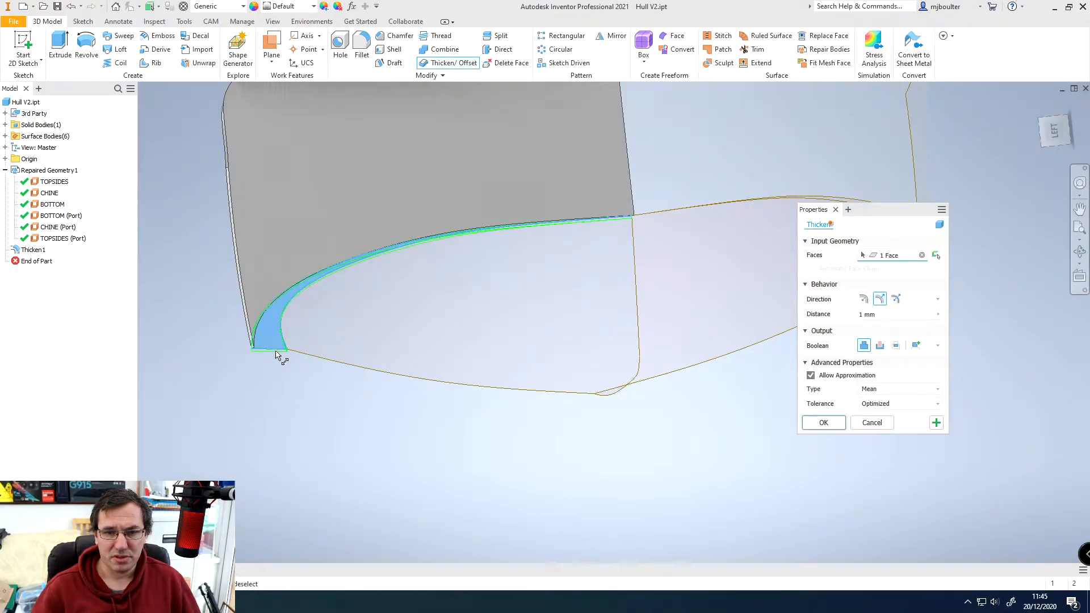
scroll(272, 359, up, 4)
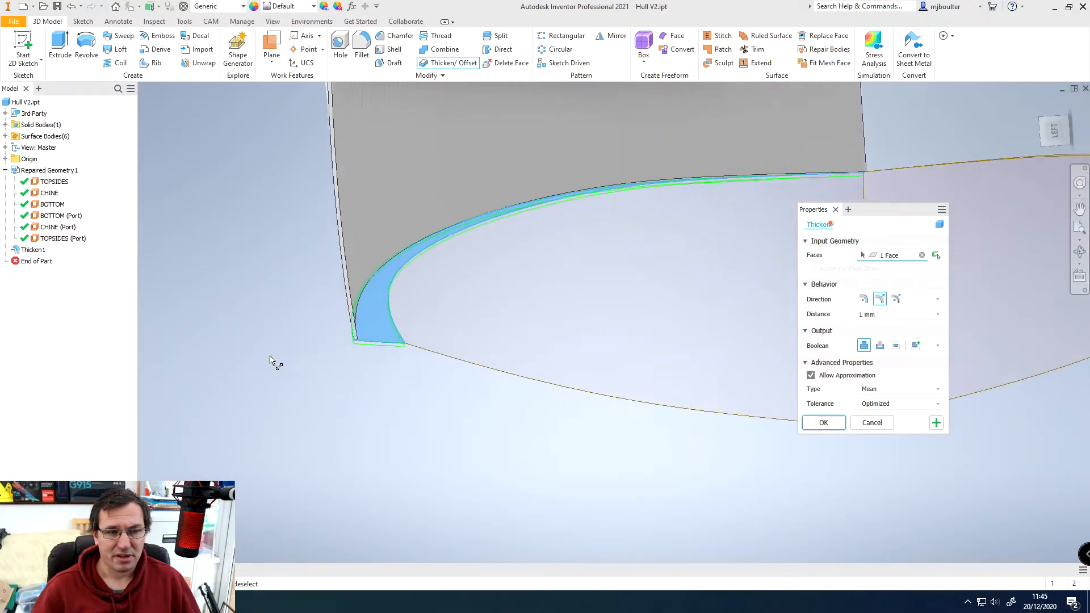
middle_drag(353, 361, 418, 352)
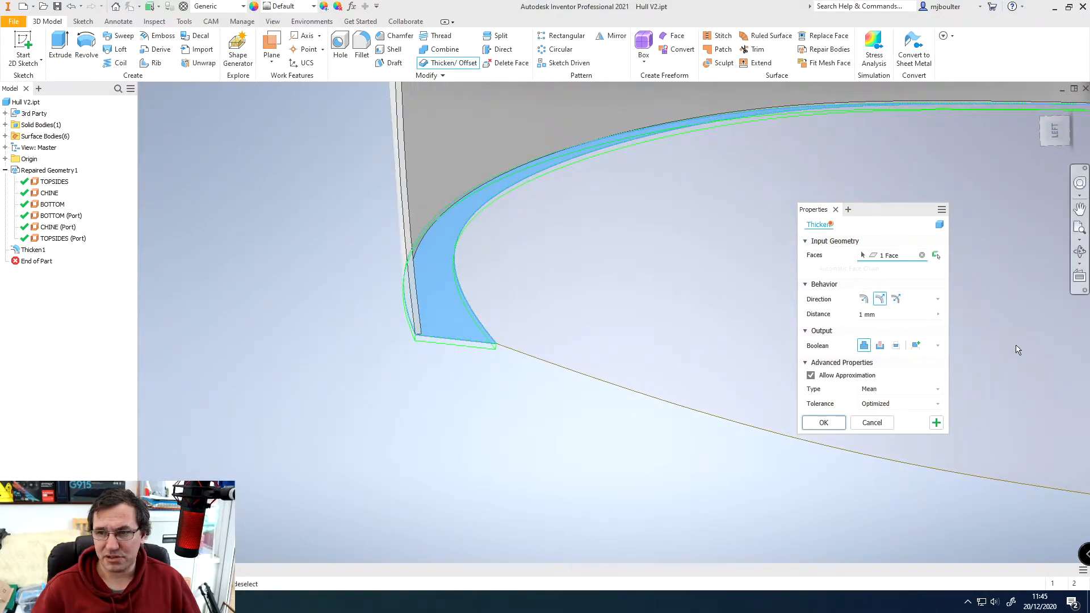
click(863, 299)
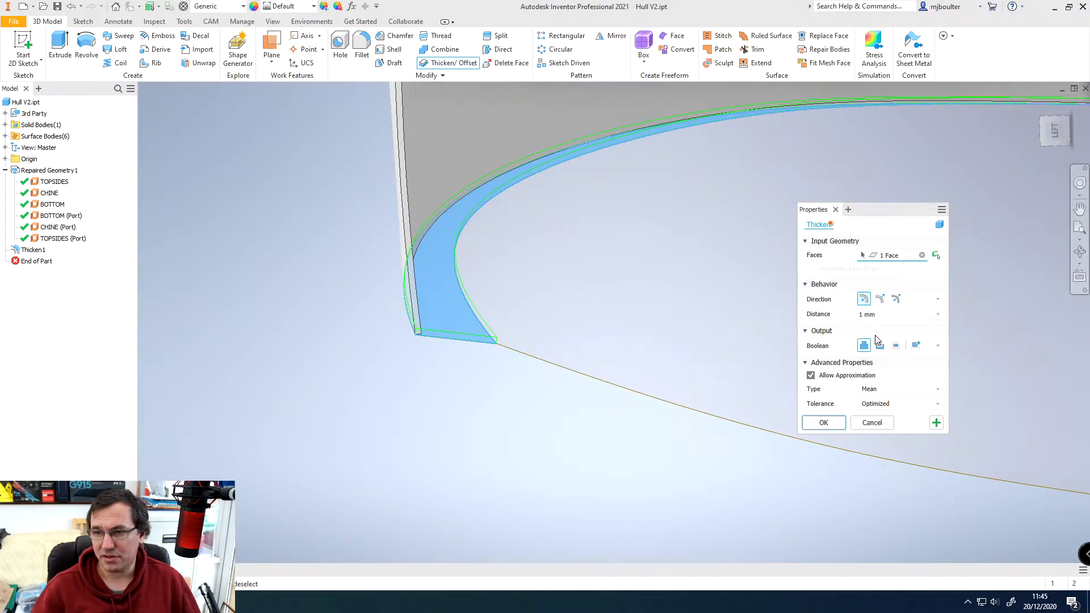
click(916, 345)
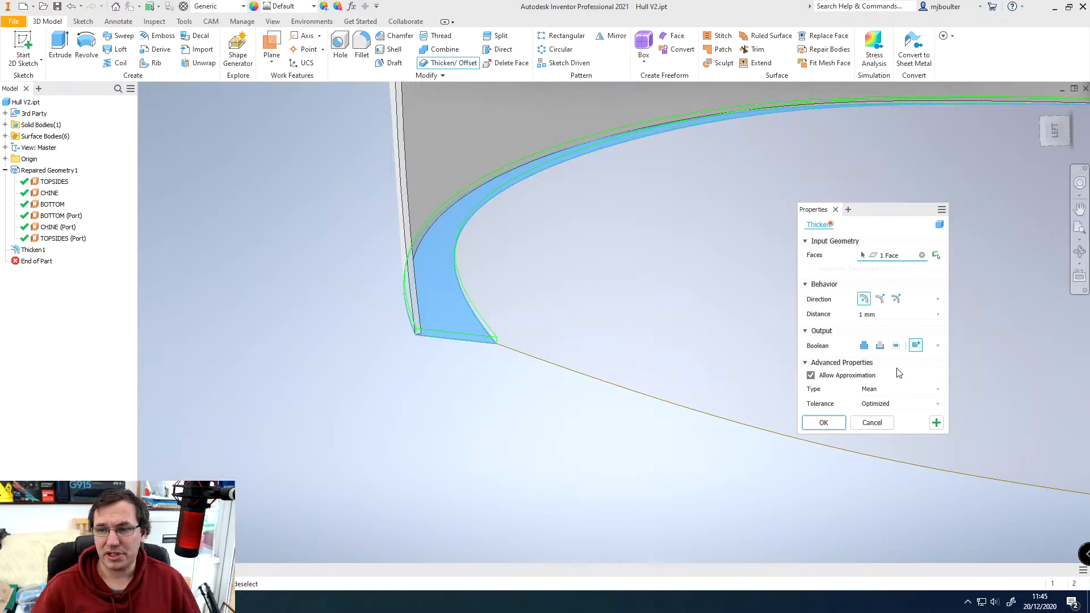
click(824, 423)
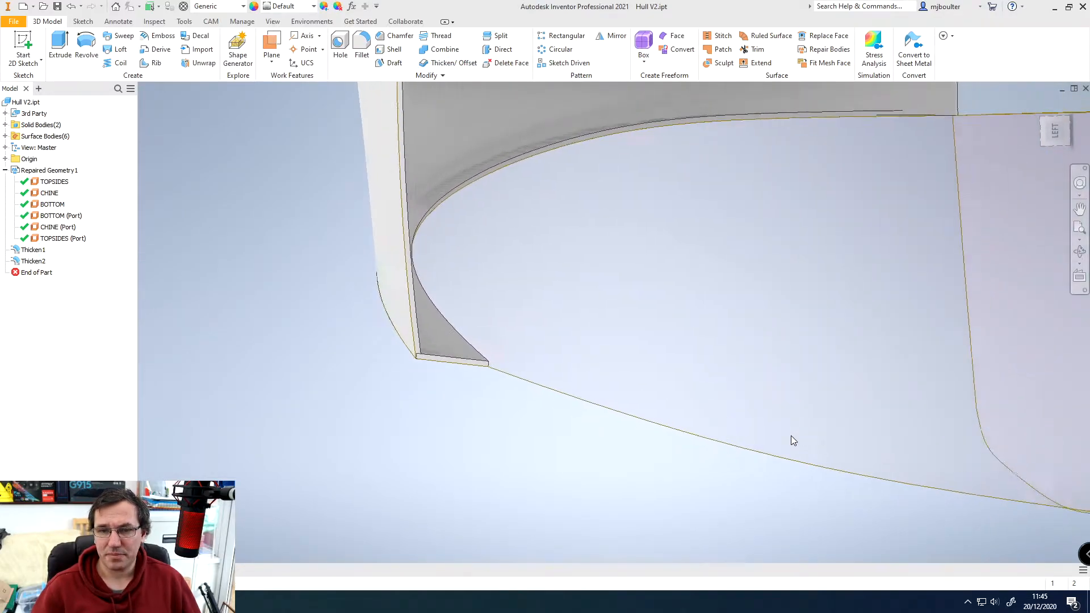
Thicken the bottom face on the same side of the hull by 1 mm in the flipped direction as a new solid.
scroll(792, 435, up, 2)
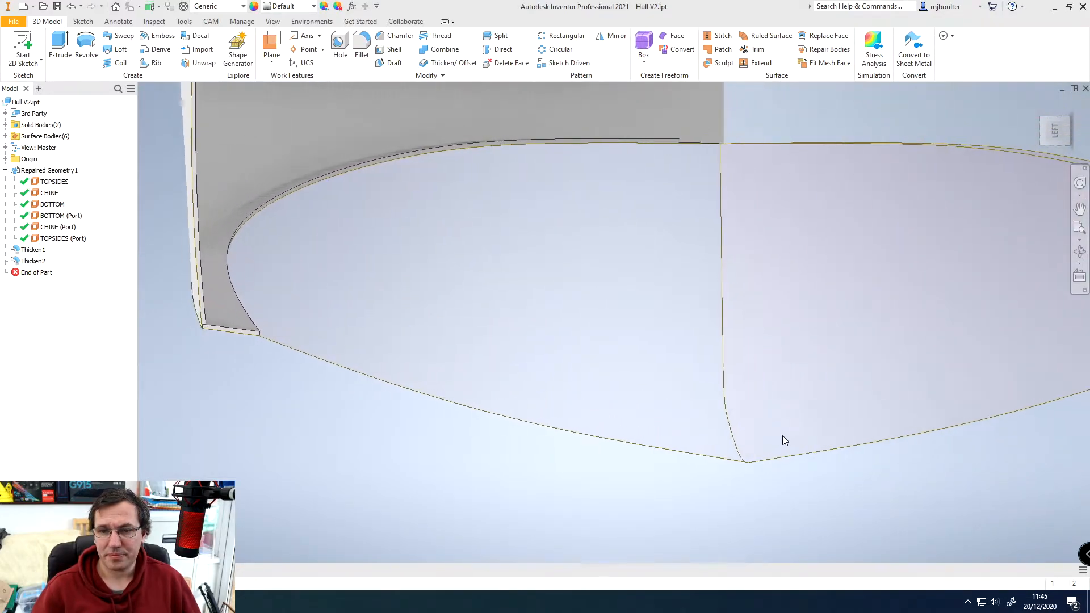
click(444, 63)
click(479, 286)
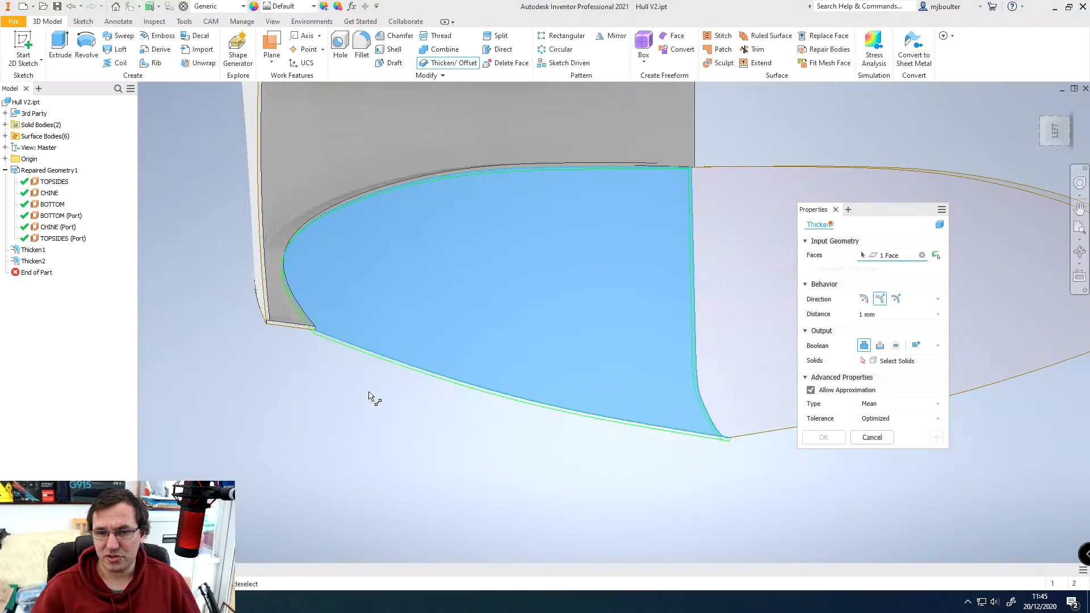
click(864, 299)
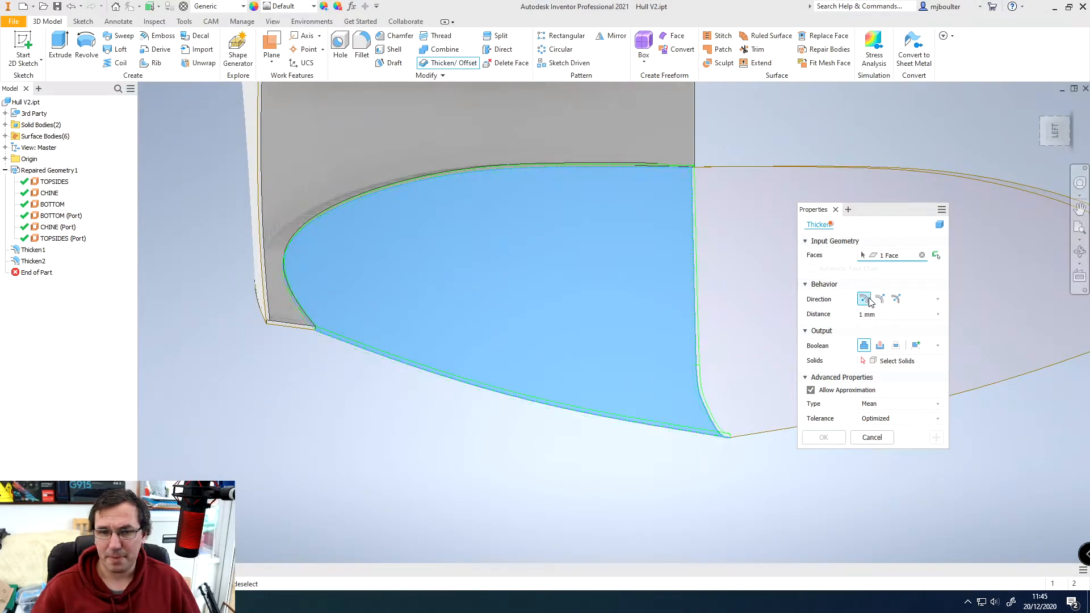
click(915, 345)
click(823, 436)
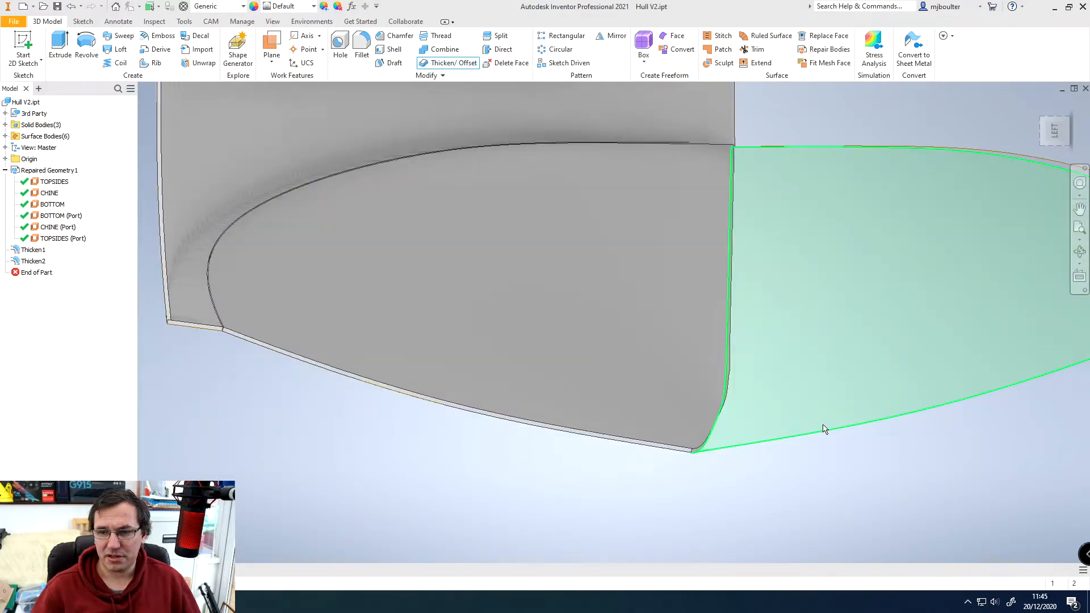
Thicken the bottom face on the opposite side of the hull by 1 mm in the flipped direction as a new solid.
click(462, 62)
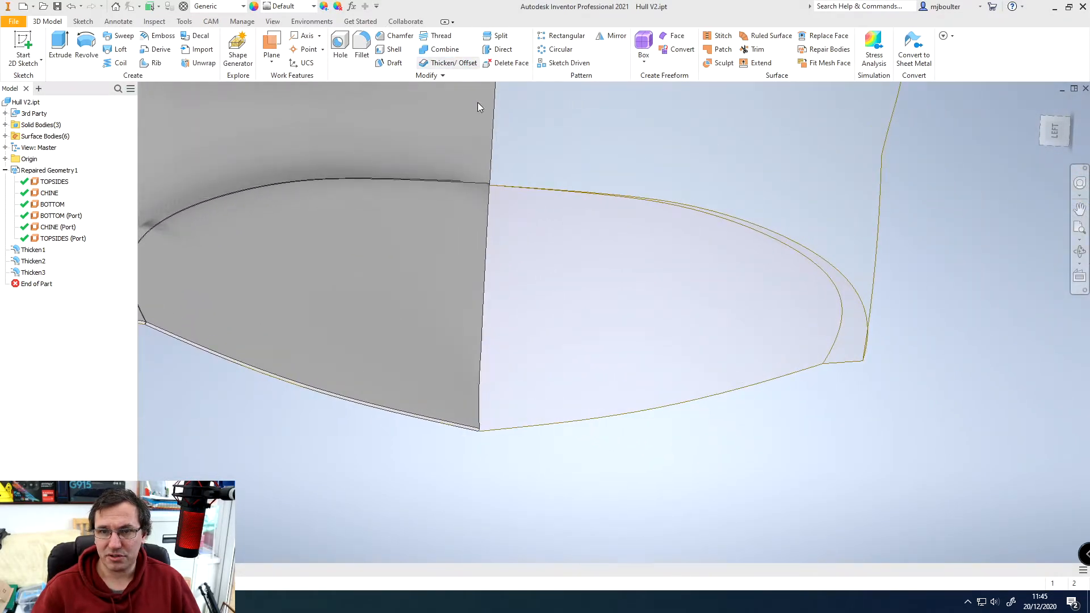
click(630, 348)
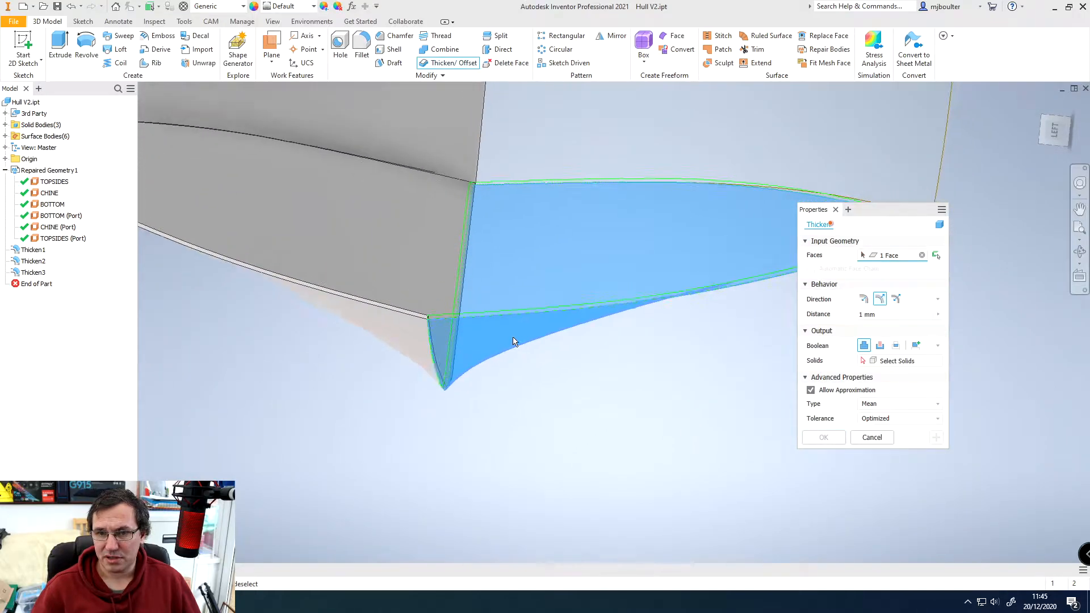
click(915, 346)
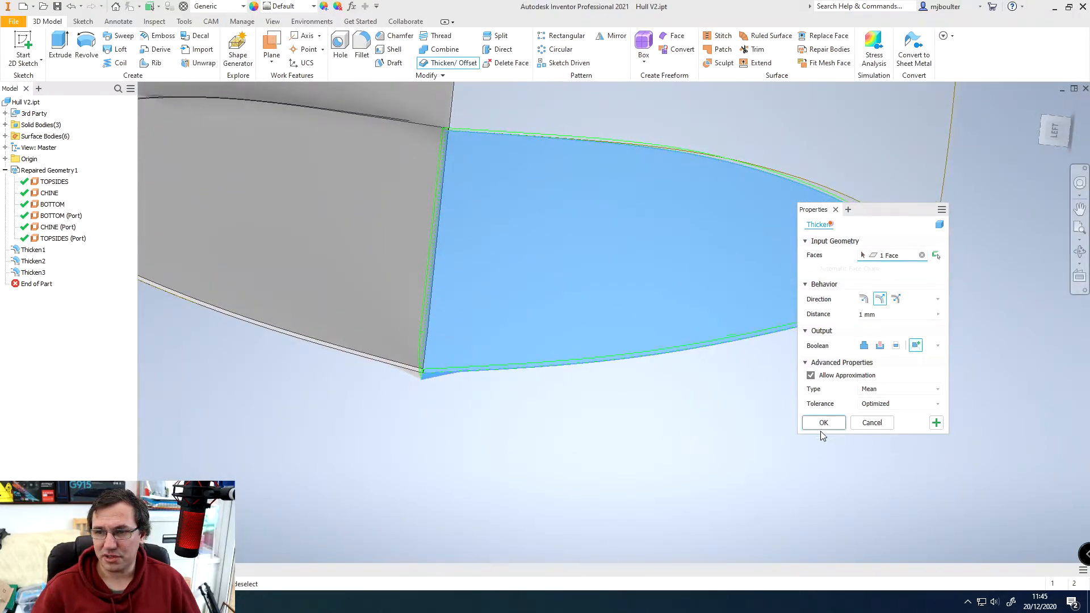
click(822, 437)
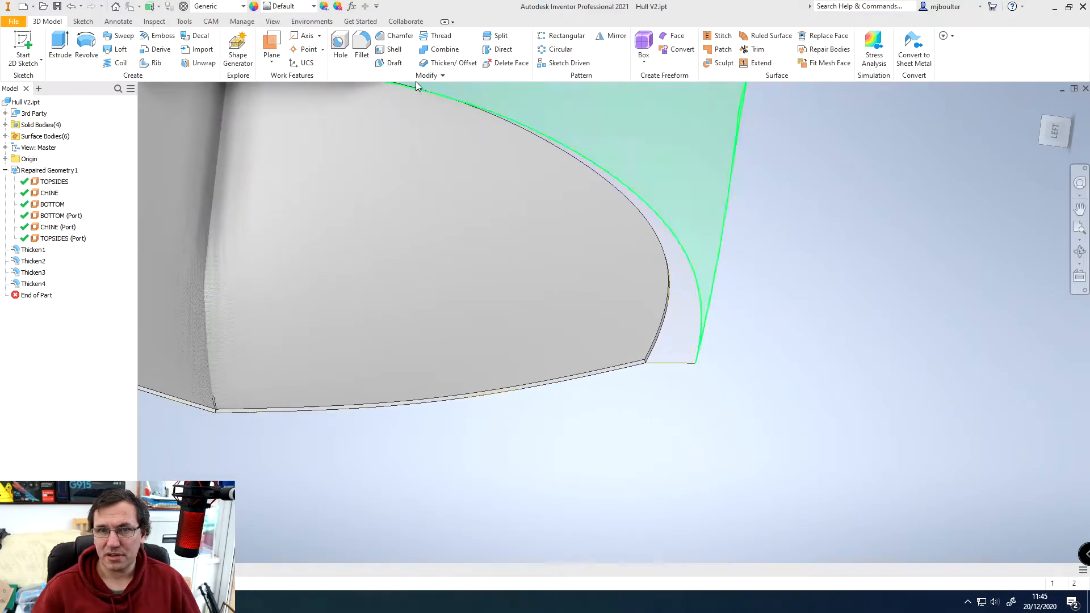
Thicken the narrow chine face beside that bottom panel by 1 mm in the flipped direction as a new solid.
click(441, 63)
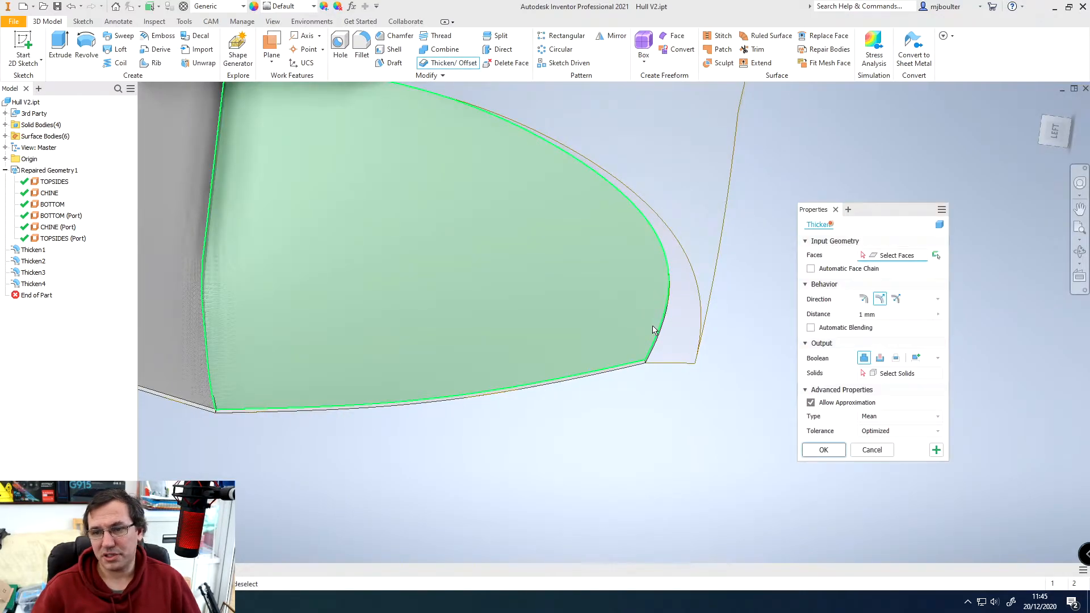
click(688, 352)
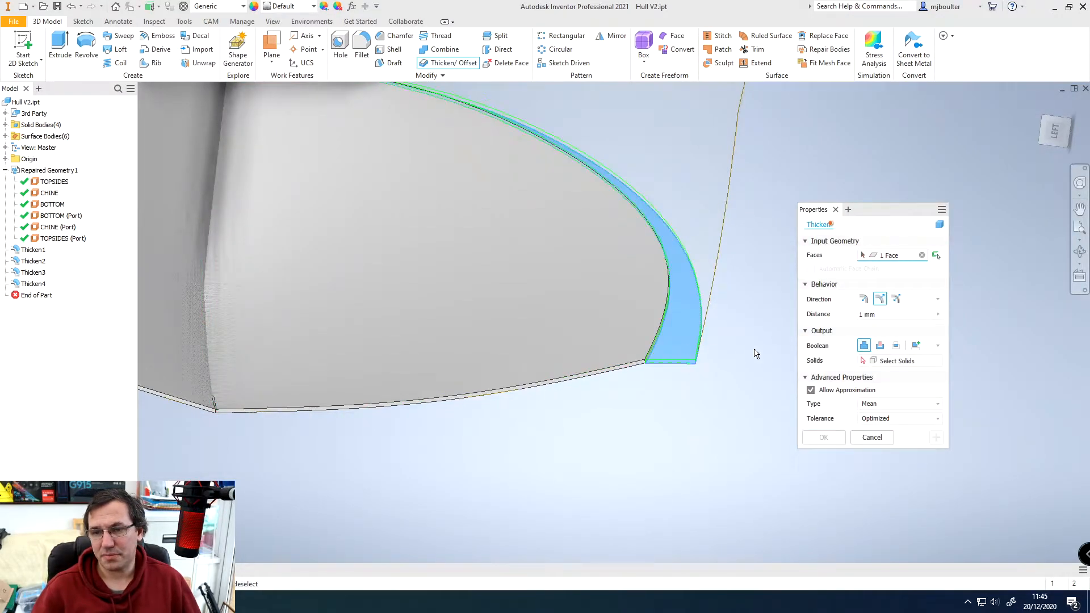
click(915, 346)
click(823, 437)
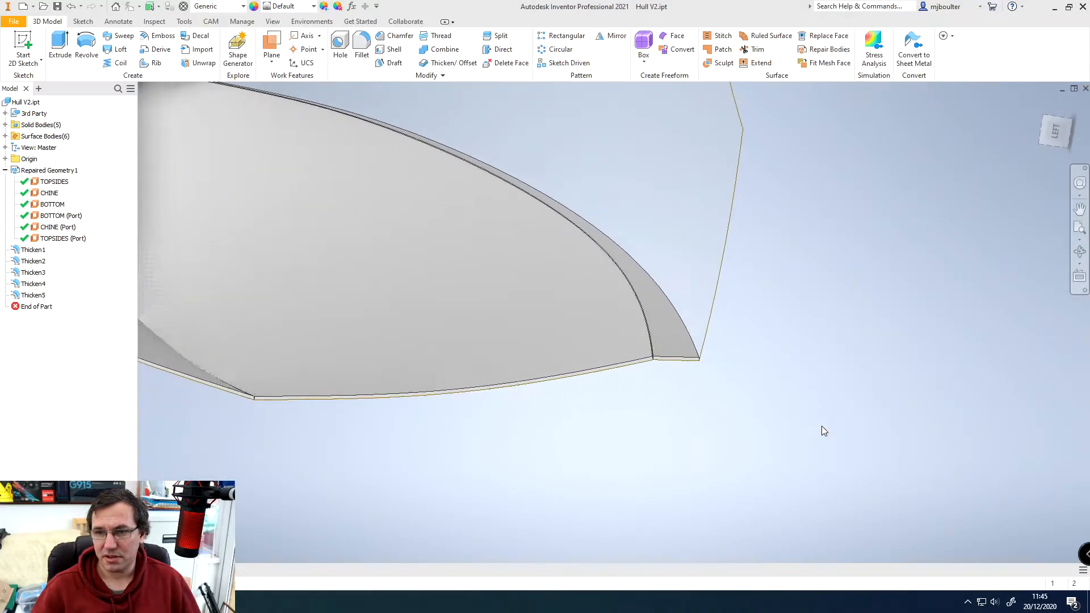
Thicken the remaining topsides face by 1 mm in the default direction as a new solid.
click(457, 64)
click(635, 265)
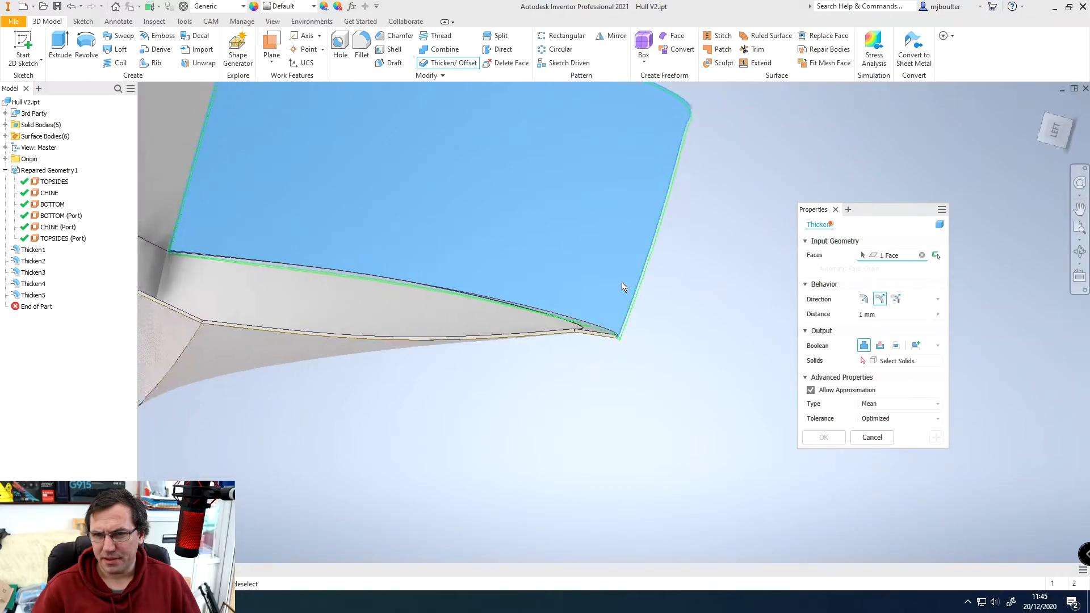
click(864, 300)
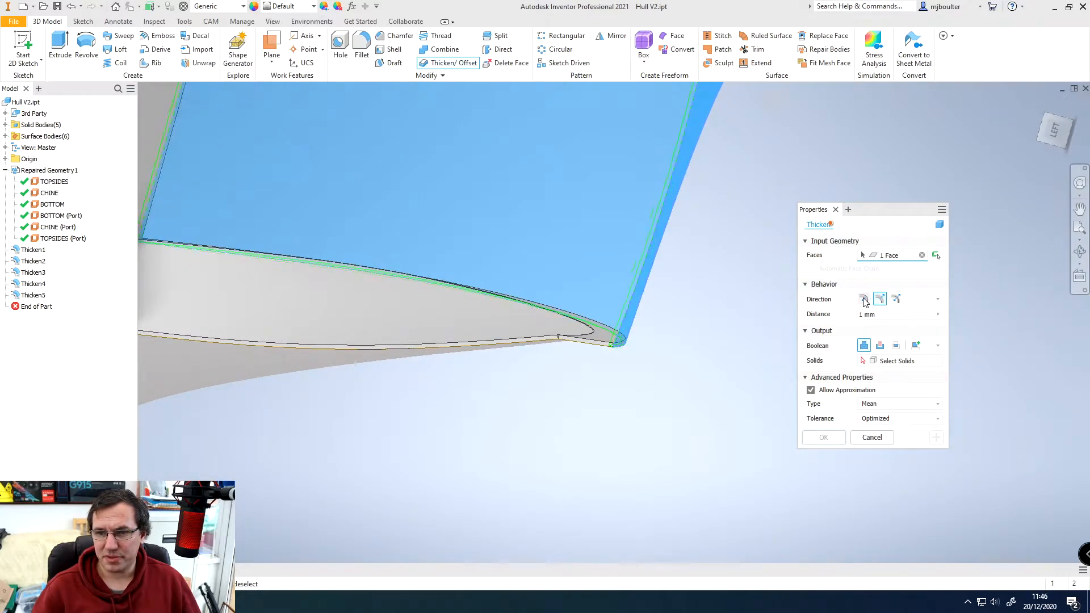
click(915, 345)
click(823, 423)
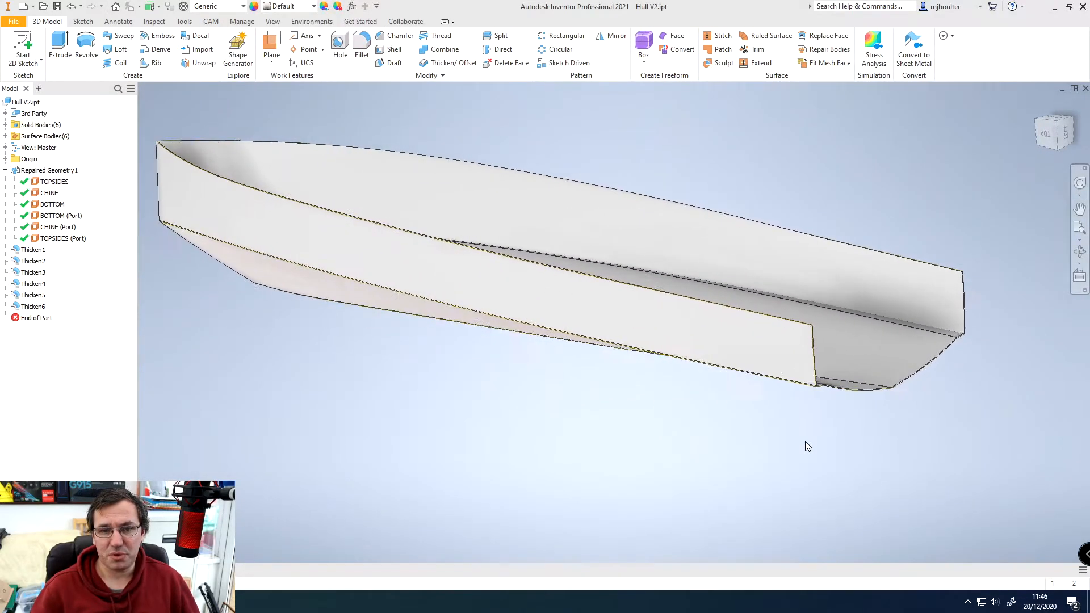
Collapse the repaired geometry feature and hide it, leaving the thickened hull solids displayed.
click(5, 170)
right_click(24, 172)
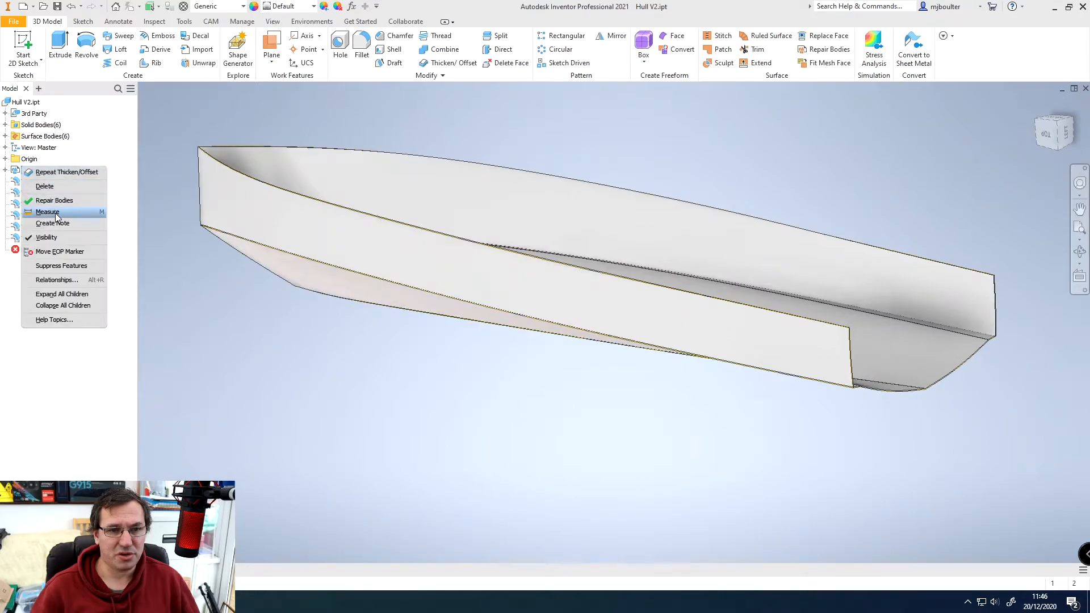
click(55, 244)
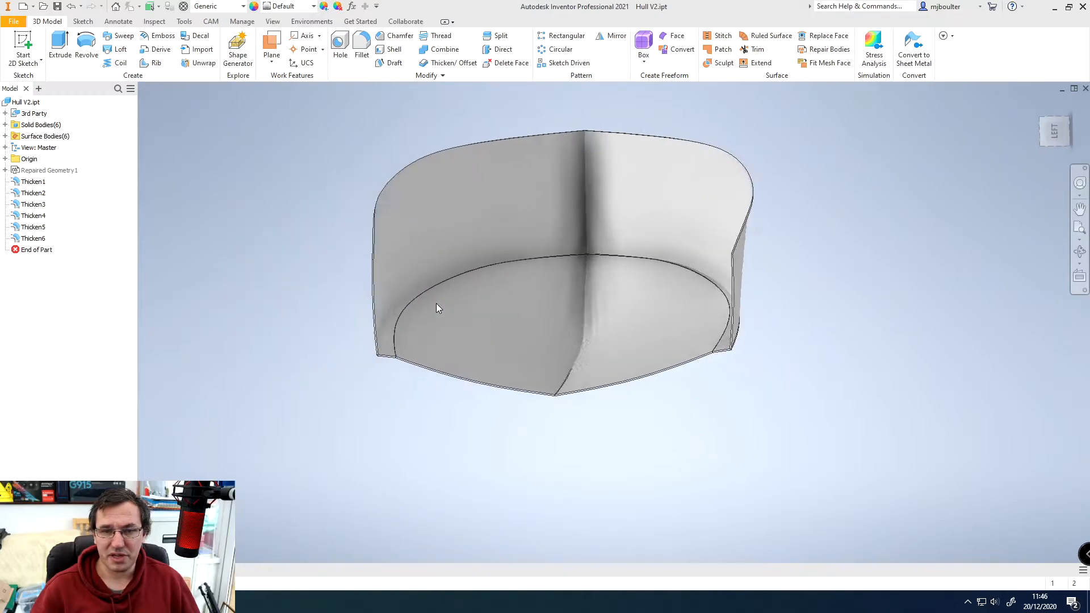
Save the part under the new name Hull IPT in the Downloads folder as an Inventor part.
scroll(513, 306, down, 3)
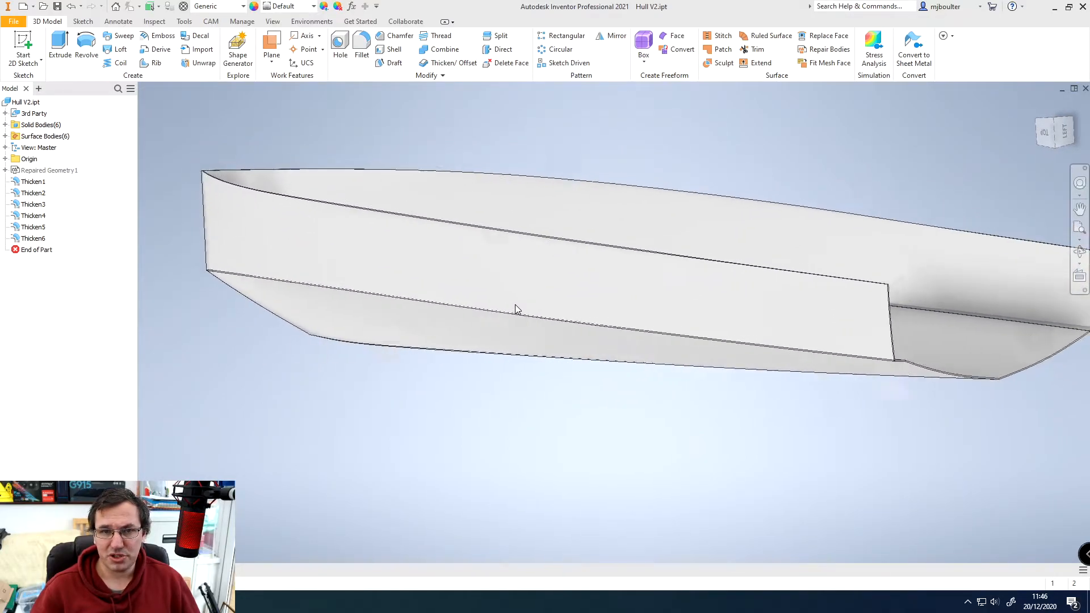
click(10, 24)
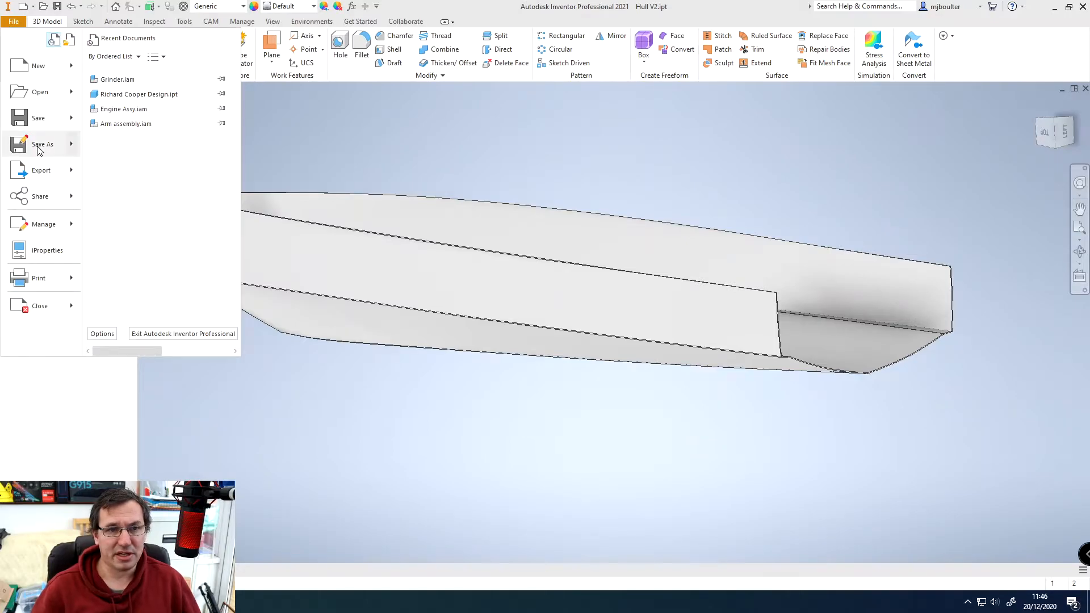
mouse_move(59, 146)
click(135, 74)
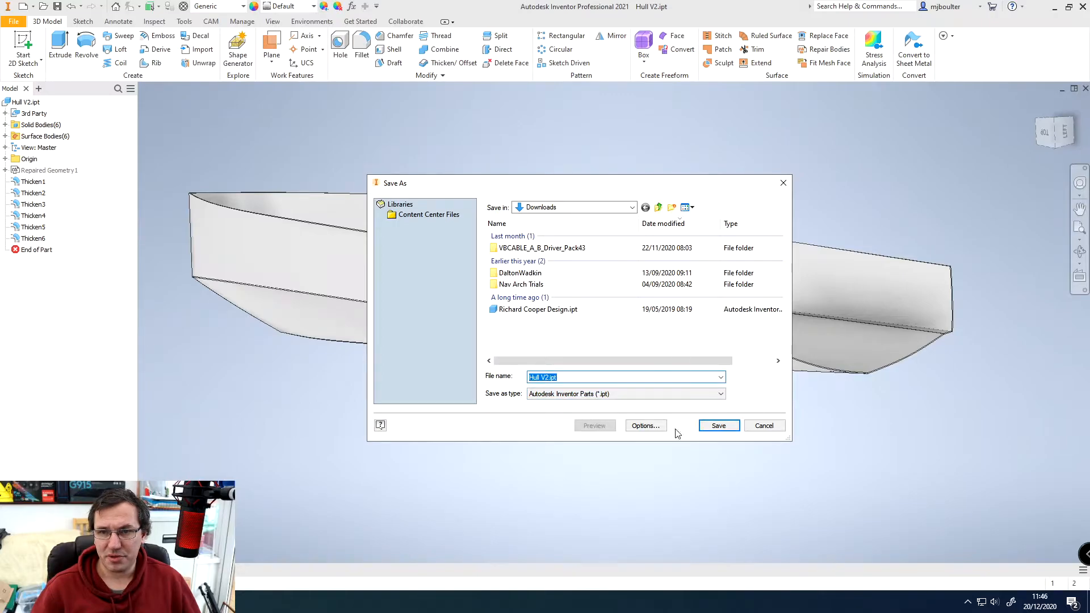
click(716, 426)
click(237, 110)
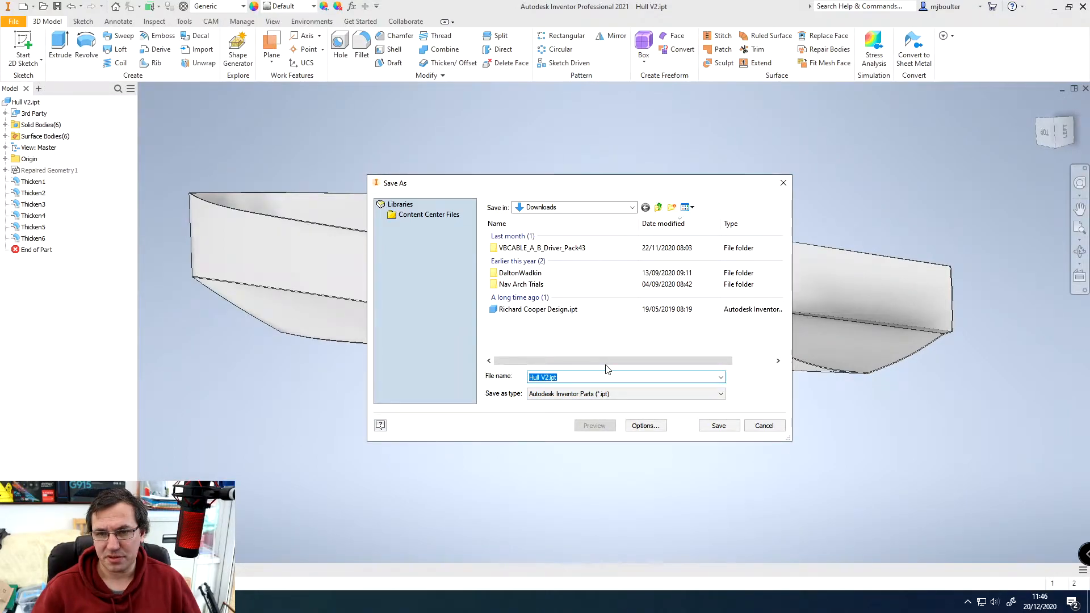
key(BackSpace)
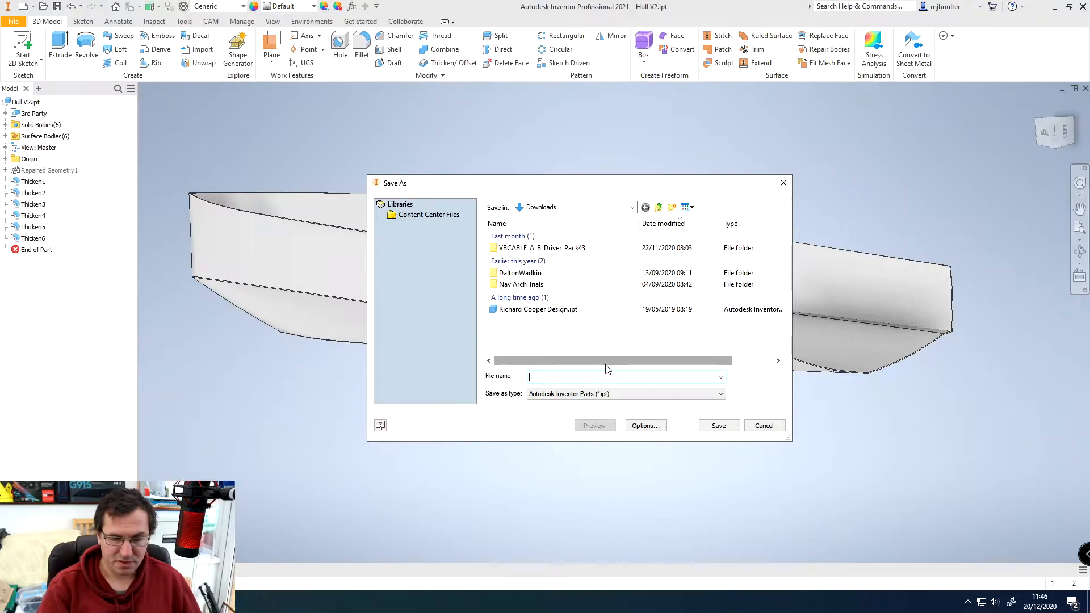
text(Hull IPT)
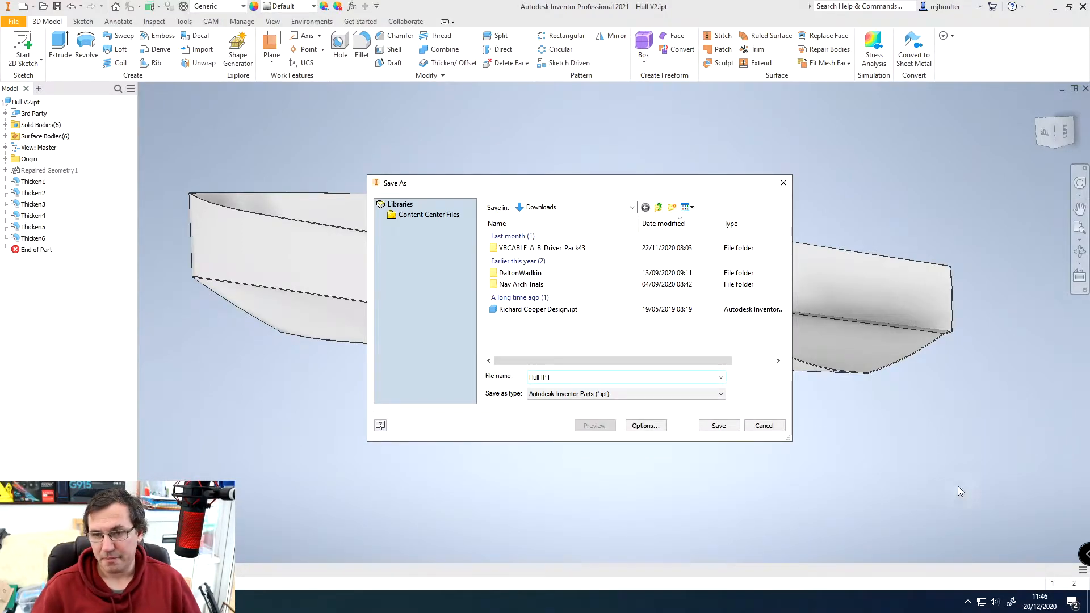
click(719, 428)
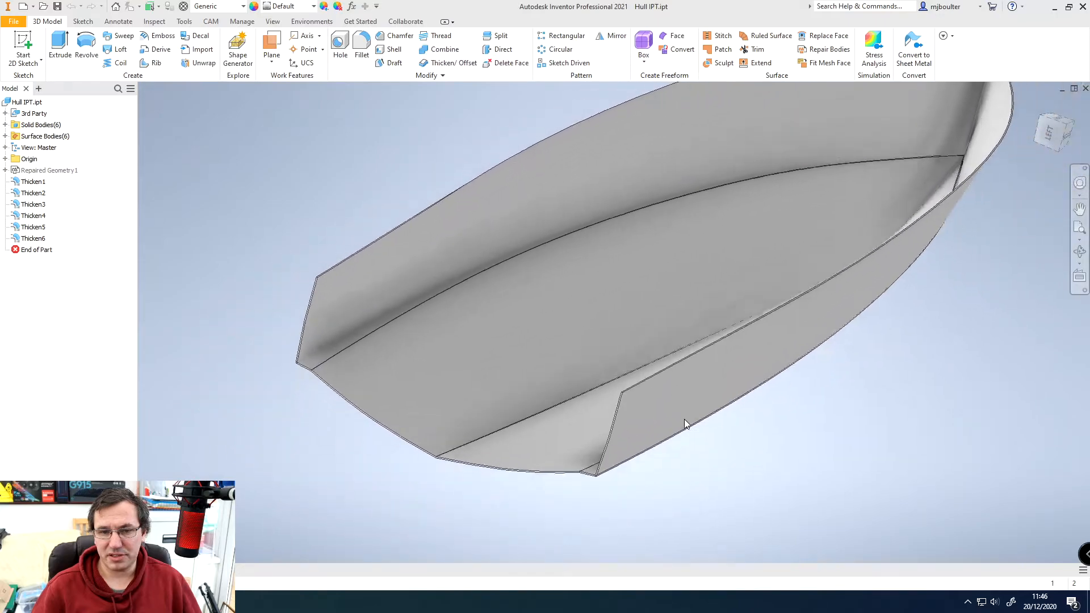
Make the YZ, XZ and XY origin planes visible around the hull.
click(5, 159)
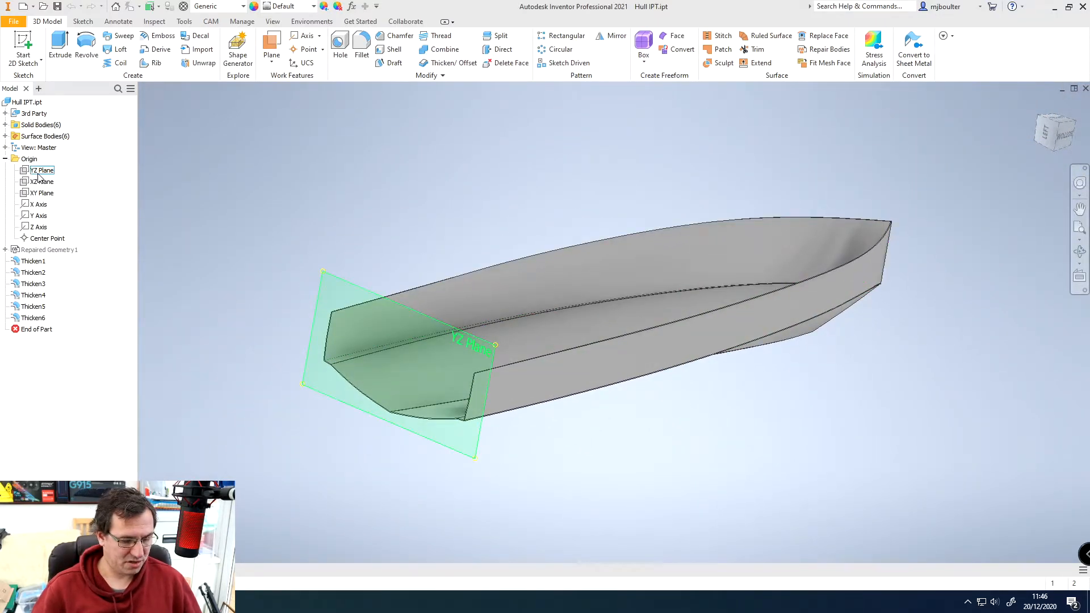
click(38, 171)
shift+click(40, 193)
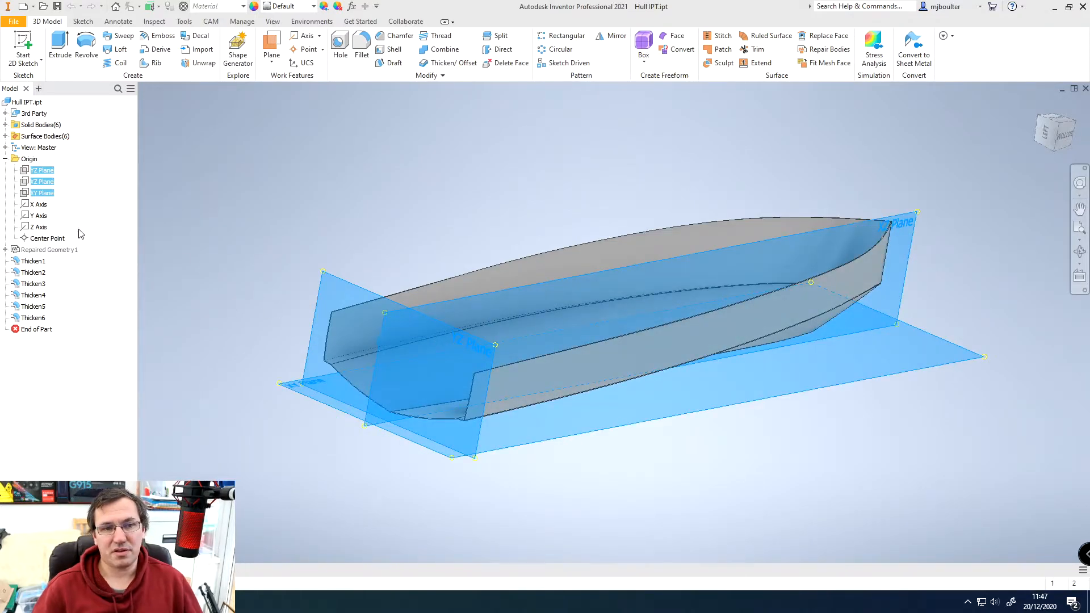
right_click(49, 193)
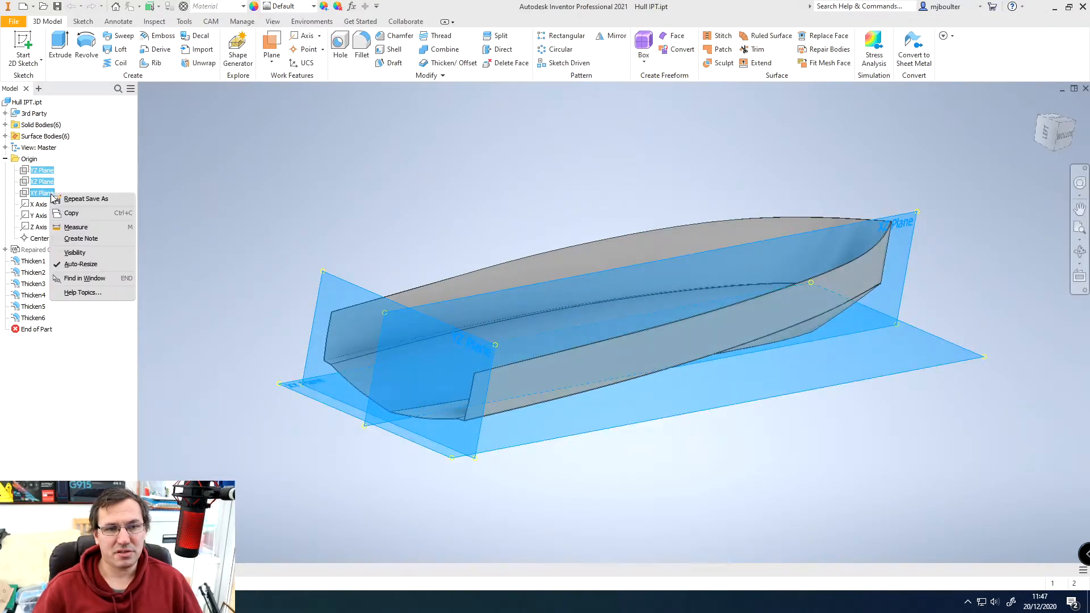
click(75, 253)
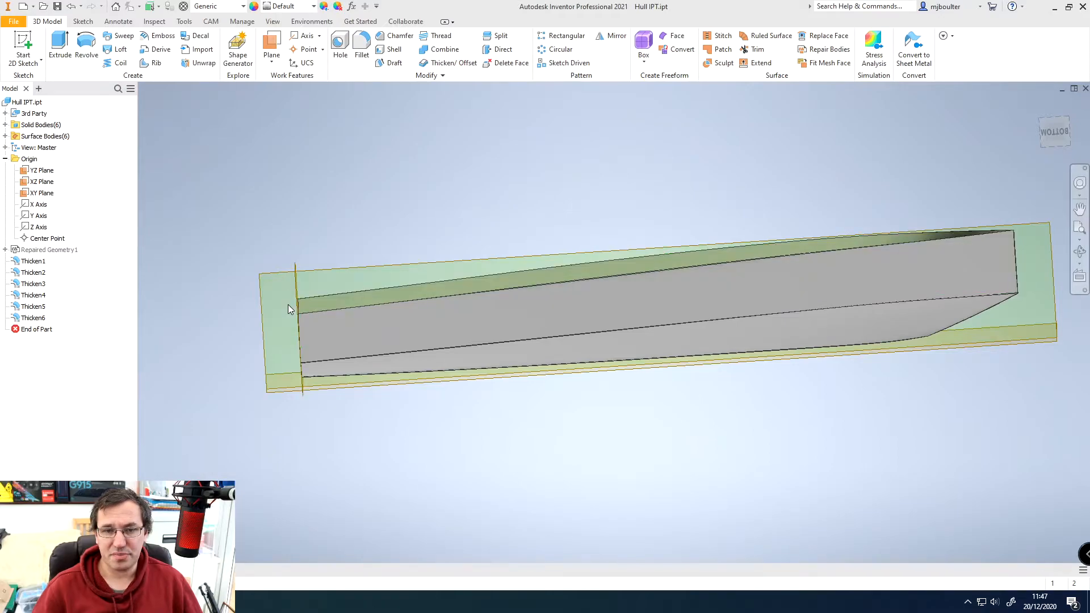
Create a work plane parallel to the YZ plane, offset 0.250 m along the hull from the stern.
shift+middle_drag(291, 309, 380, 420)
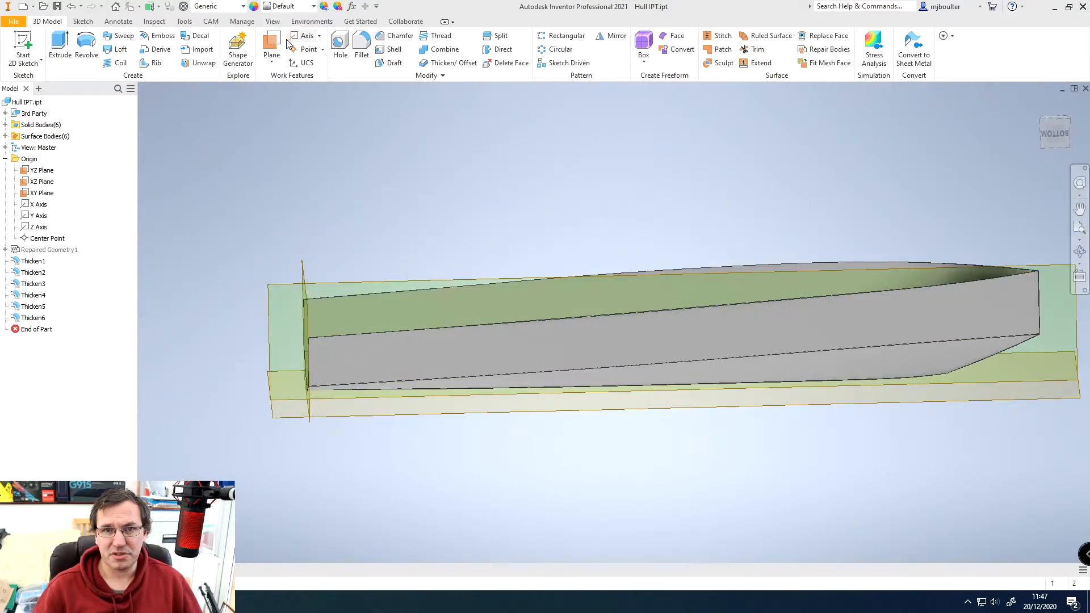
shift+middle_drag(297, 230, 331, 288)
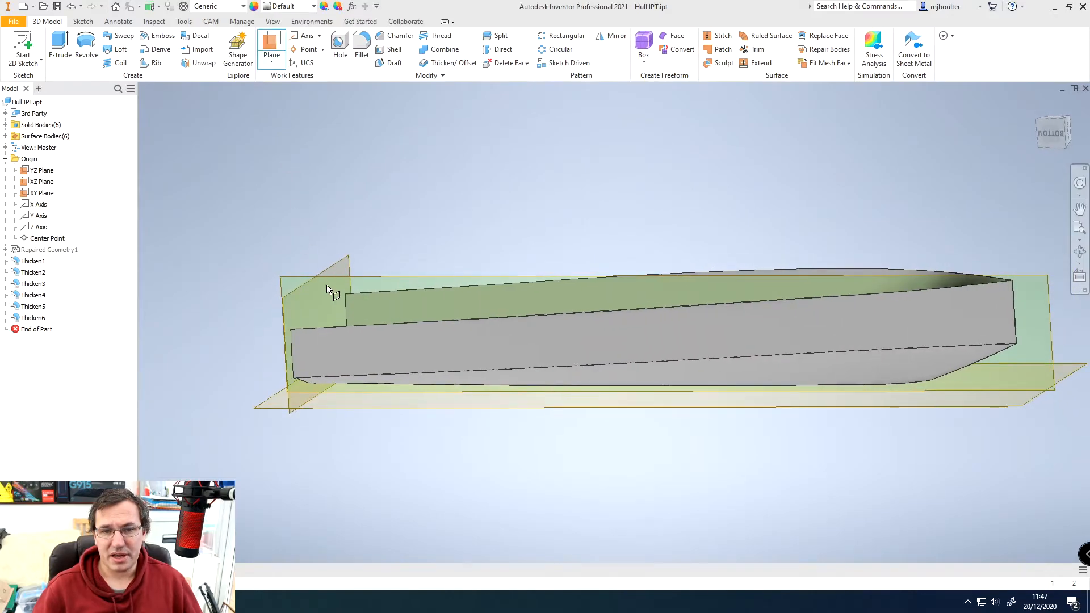
drag(318, 303, 476, 299)
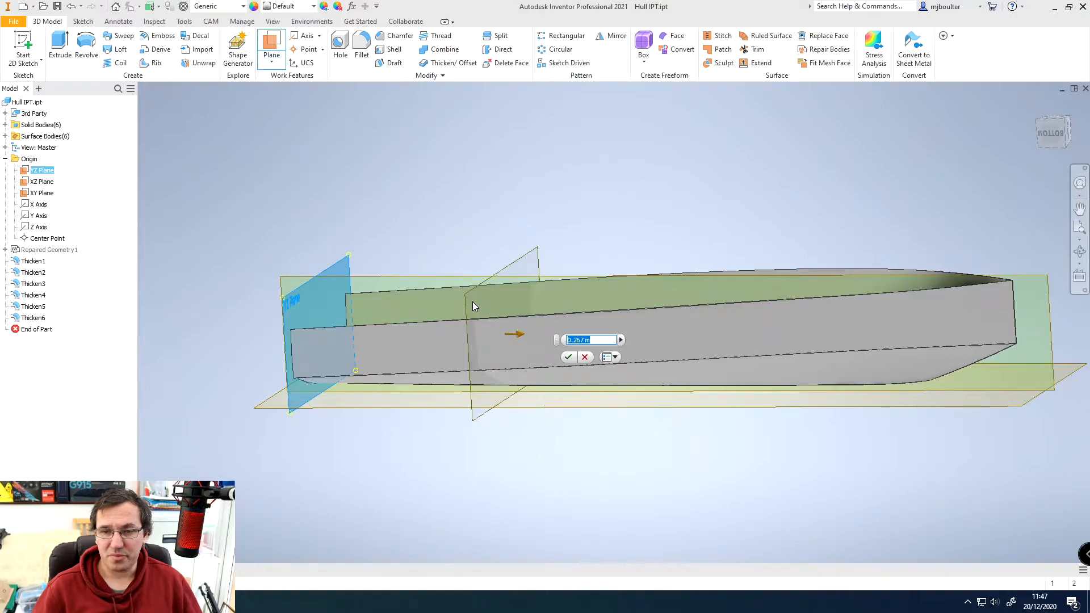
text(0.25)
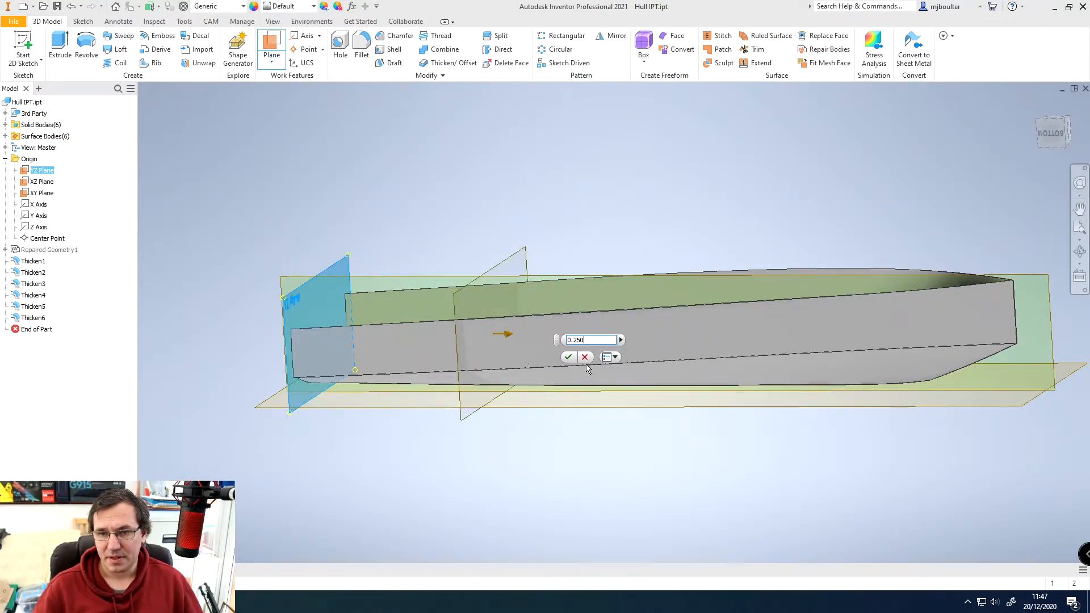
click(568, 357)
shift+middle_drag(526, 392, 600, 404)
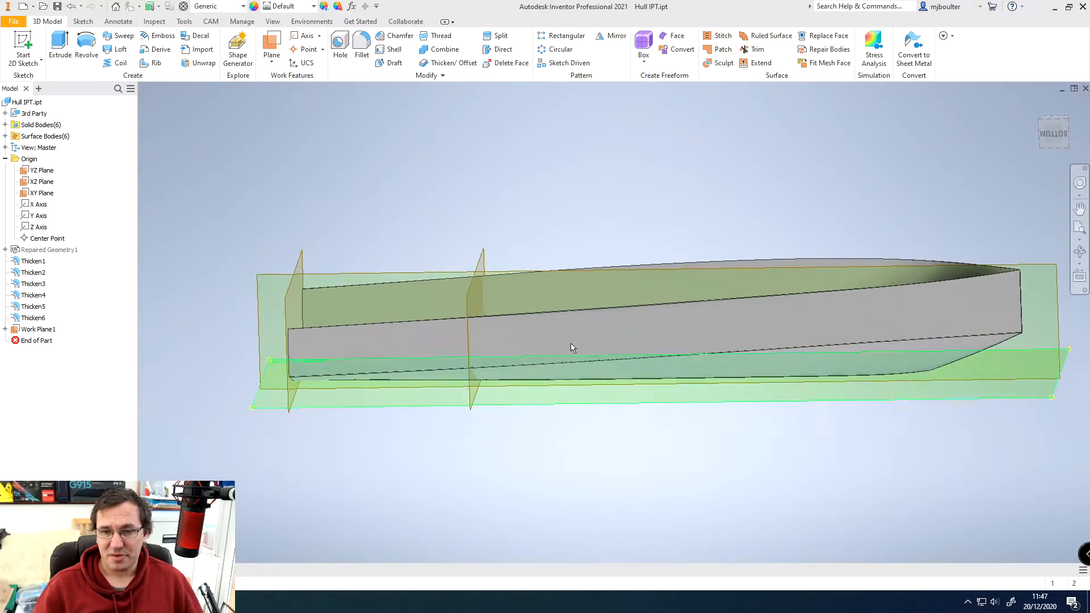
shift+middle_drag(559, 280, 358, 210)
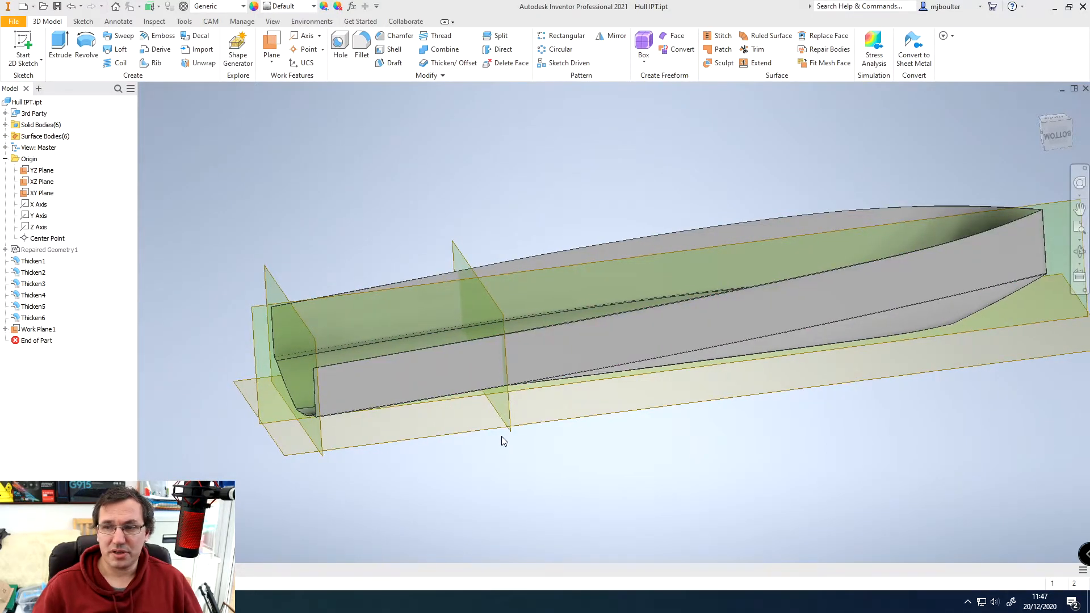
scroll(504, 436, down, 1)
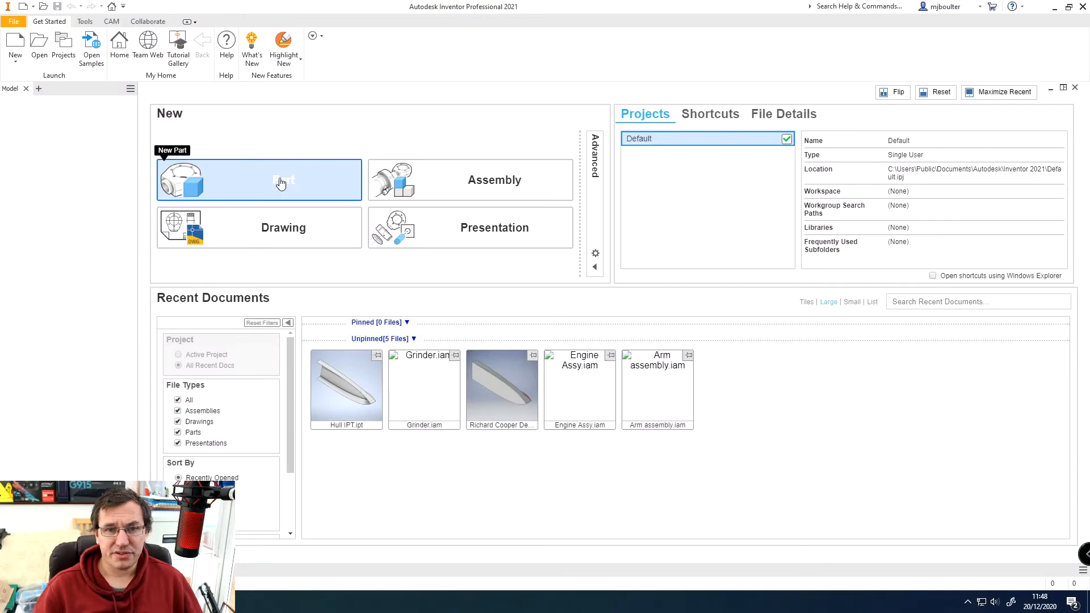
Create a new part and import Hull.3dm from the Downloads folder as a converted model with the default import options.
click(281, 182)
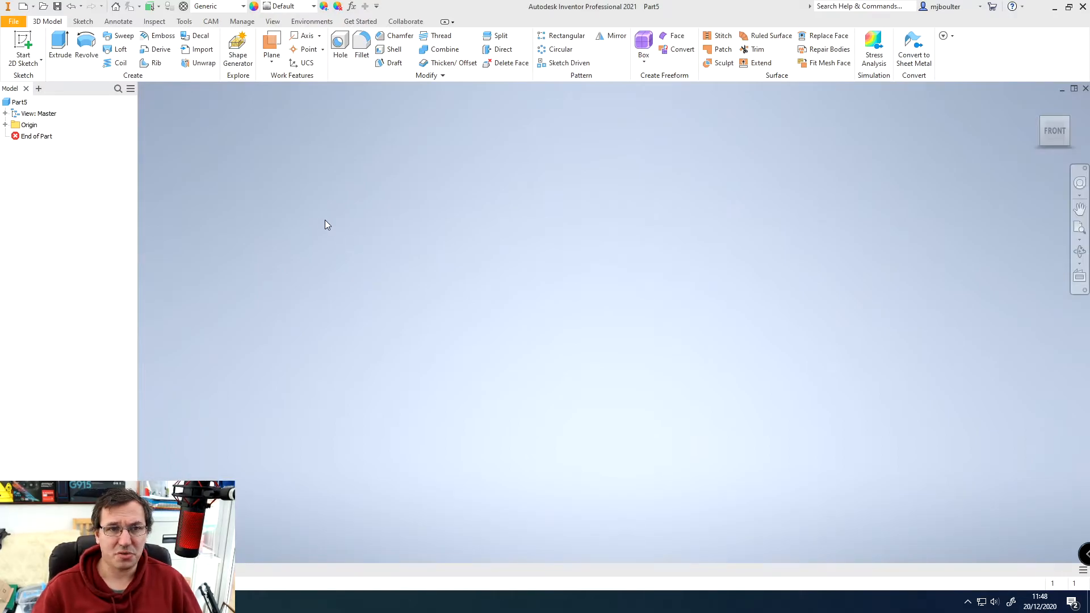
click(14, 22)
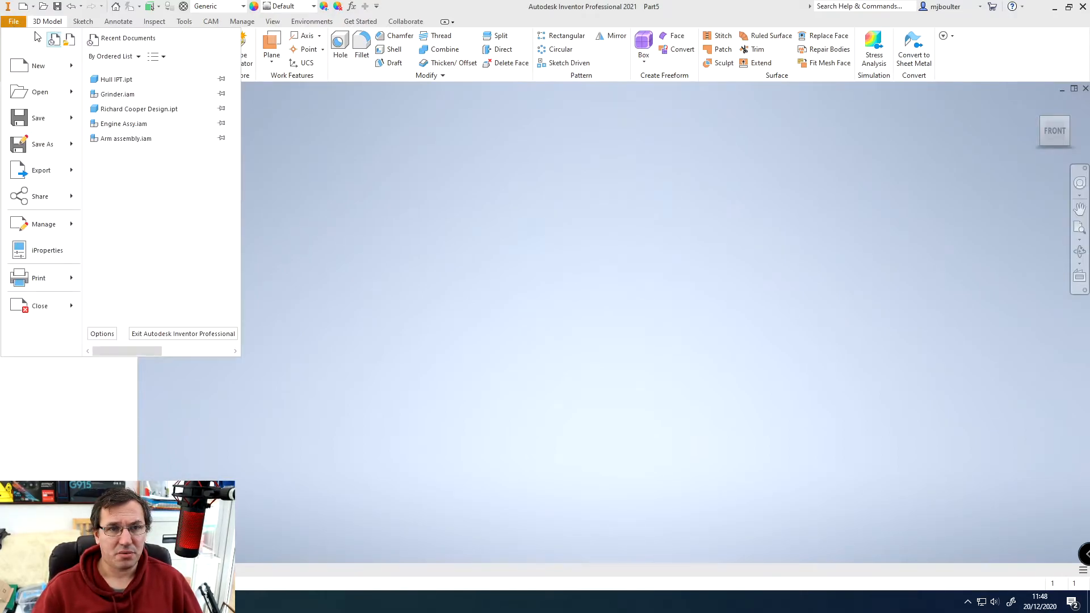
mouse_move(41, 94)
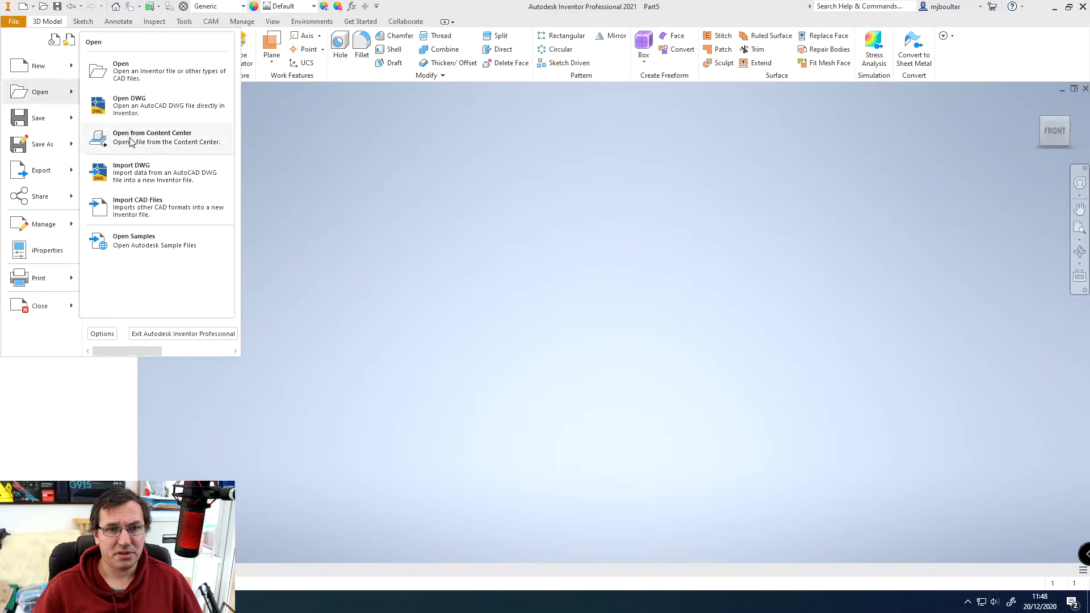
click(134, 217)
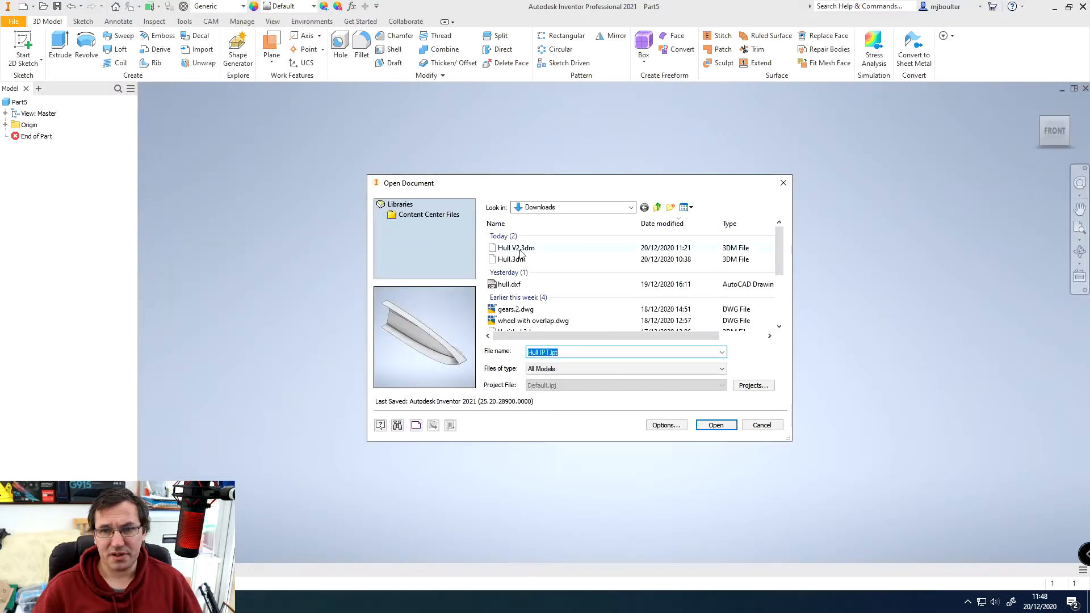
click(518, 263)
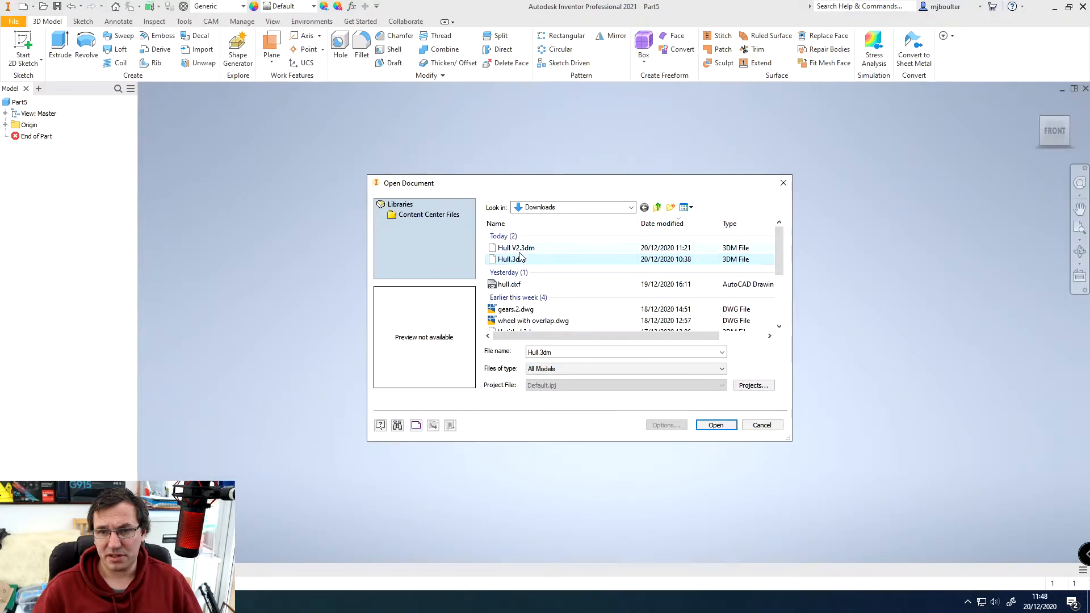
click(717, 426)
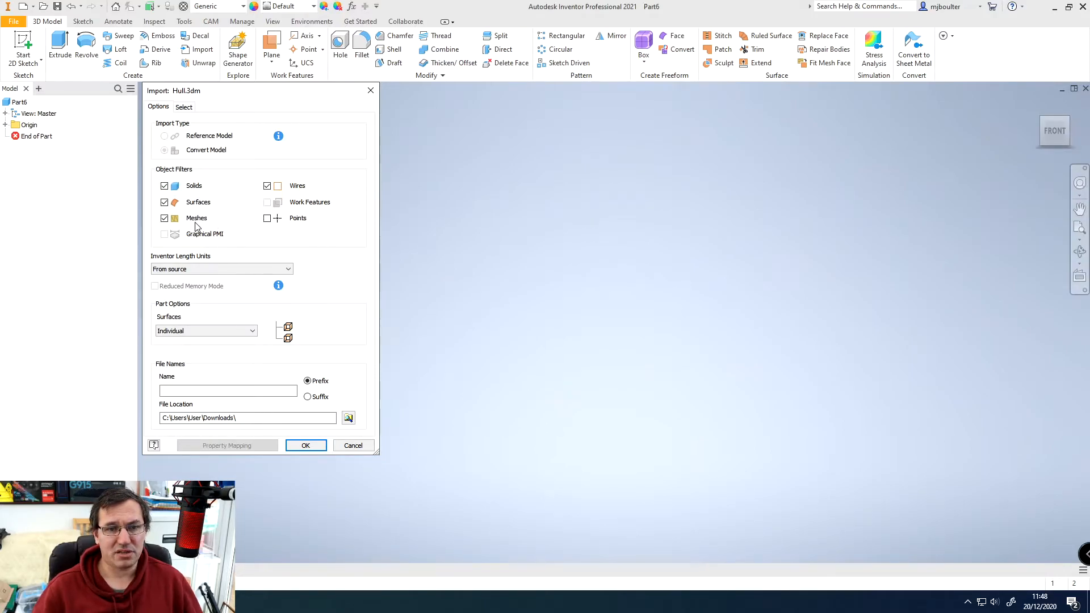
click(318, 445)
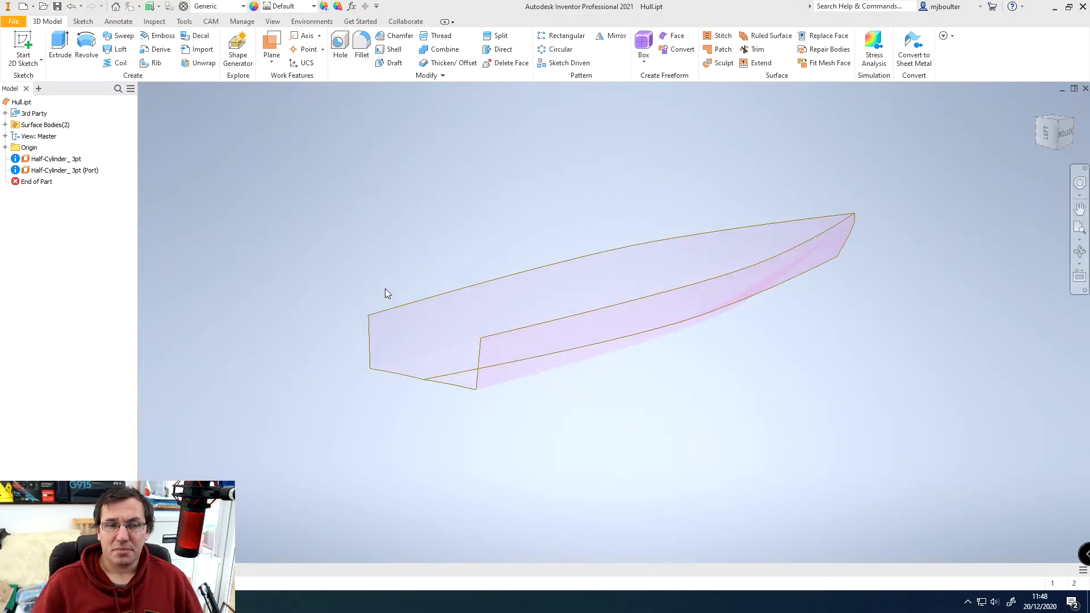
Open both imported hull surfaces for repair and run Find Errors on all bodies.
click(830, 50)
click(482, 323)
click(525, 375)
click(194, 143)
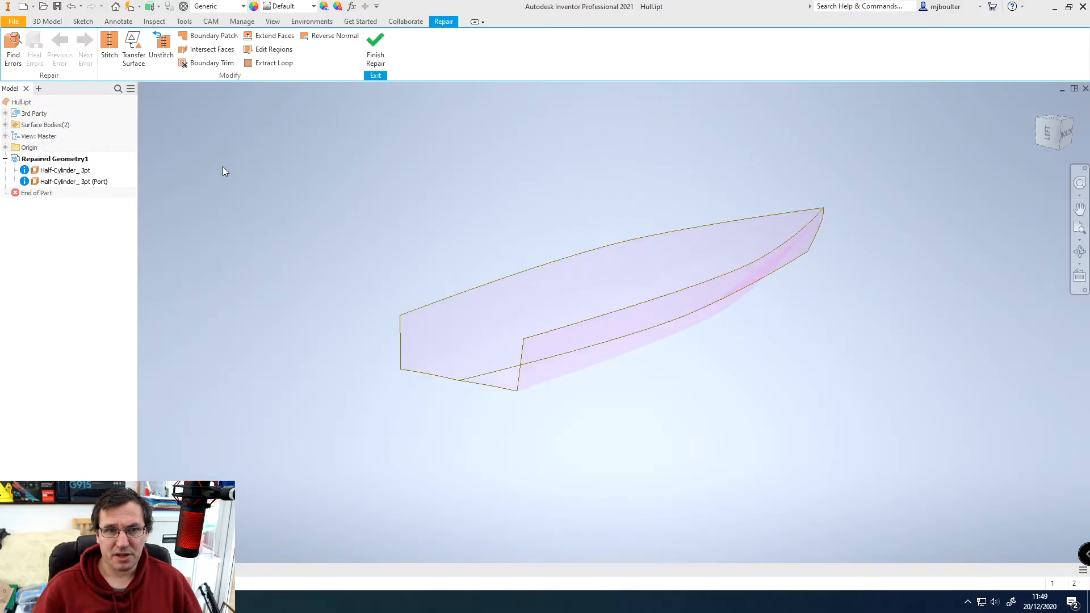
click(13, 46)
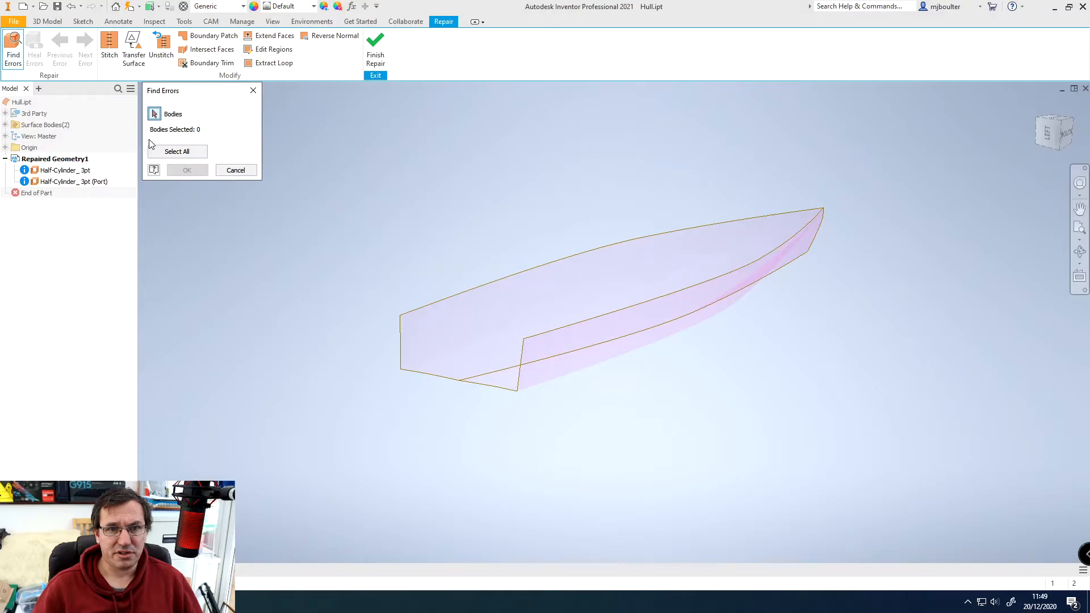
click(177, 151)
click(187, 171)
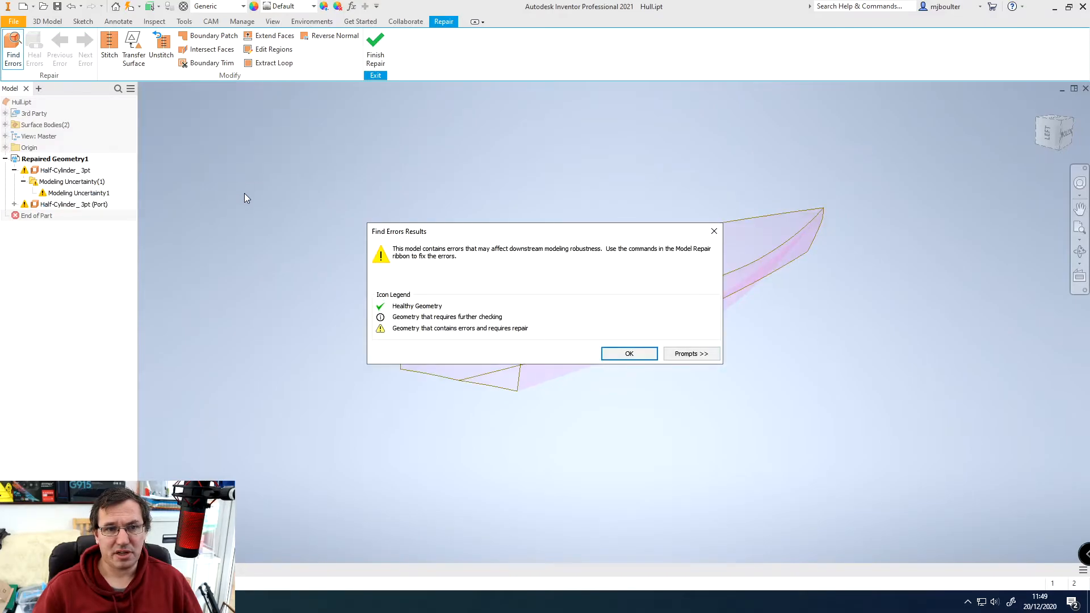
click(629, 354)
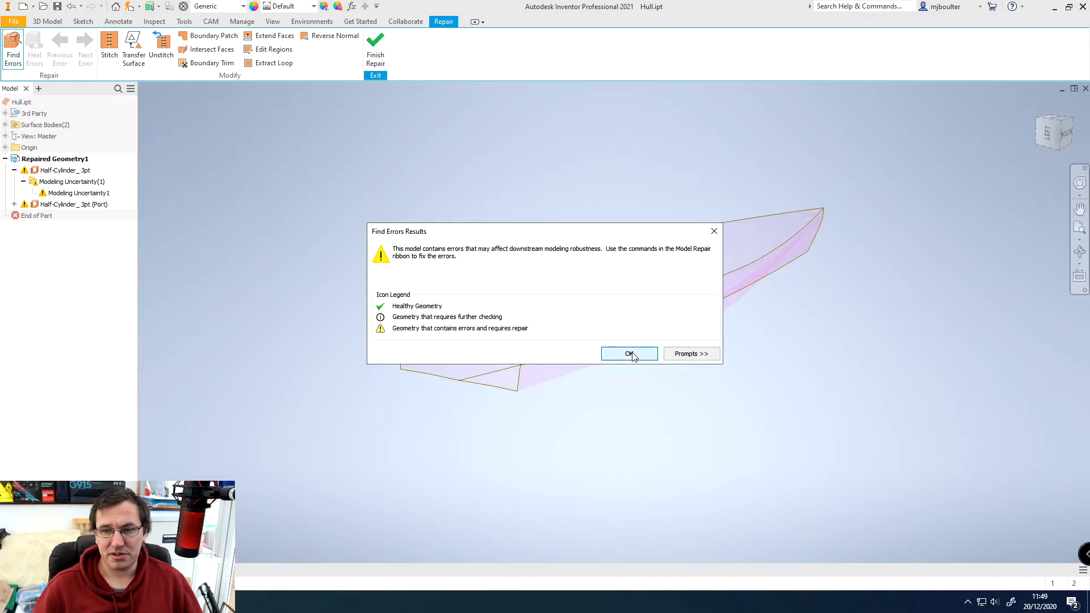
Heal errors on both hull surface bodies with an allowable change of 0.00001 m and finish the repair.
click(34, 52)
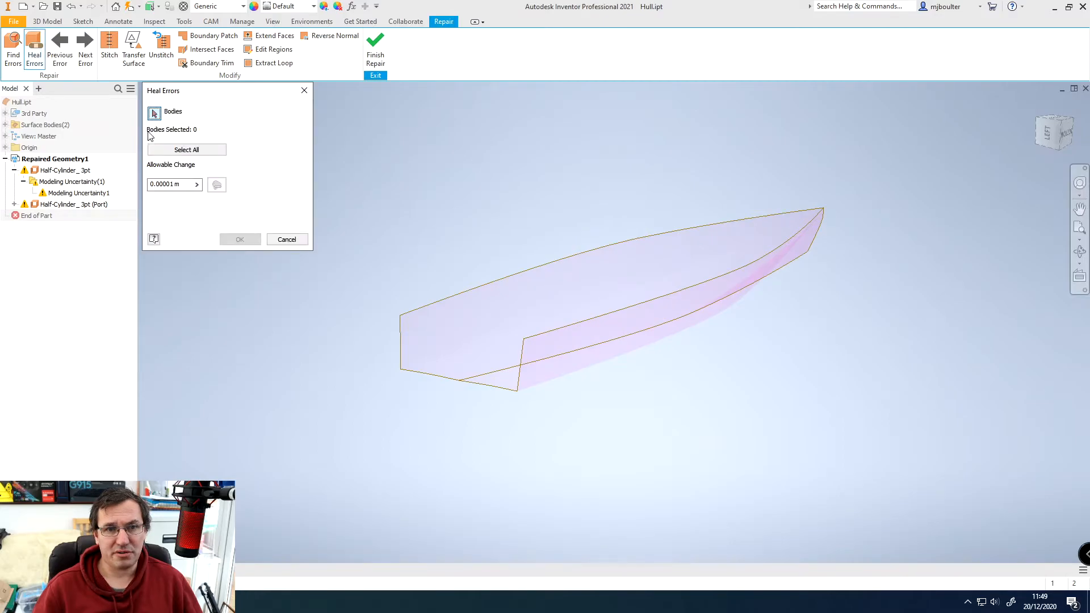
click(179, 150)
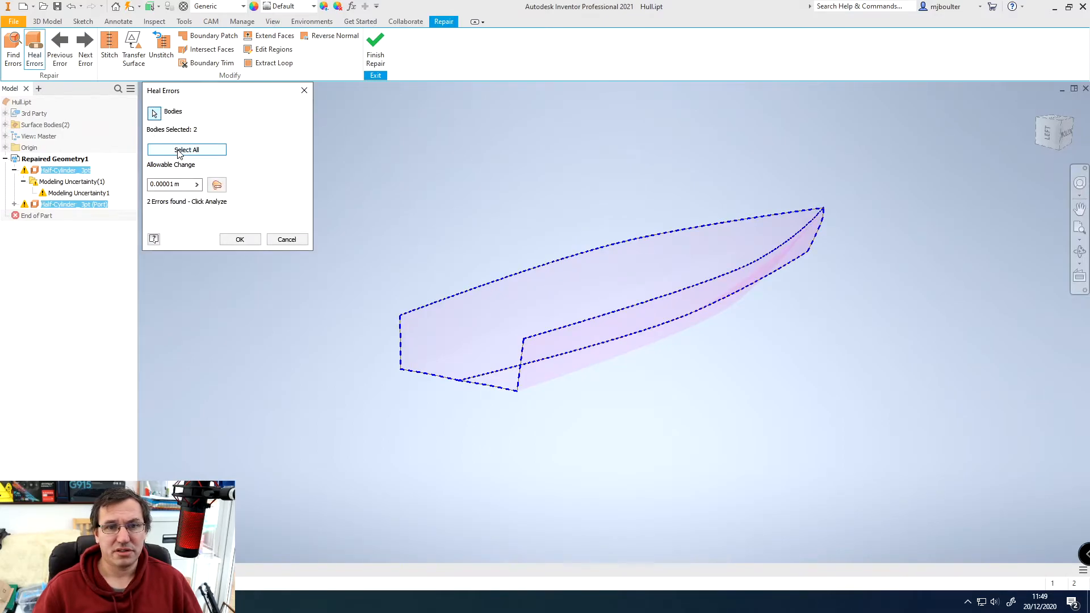
click(240, 239)
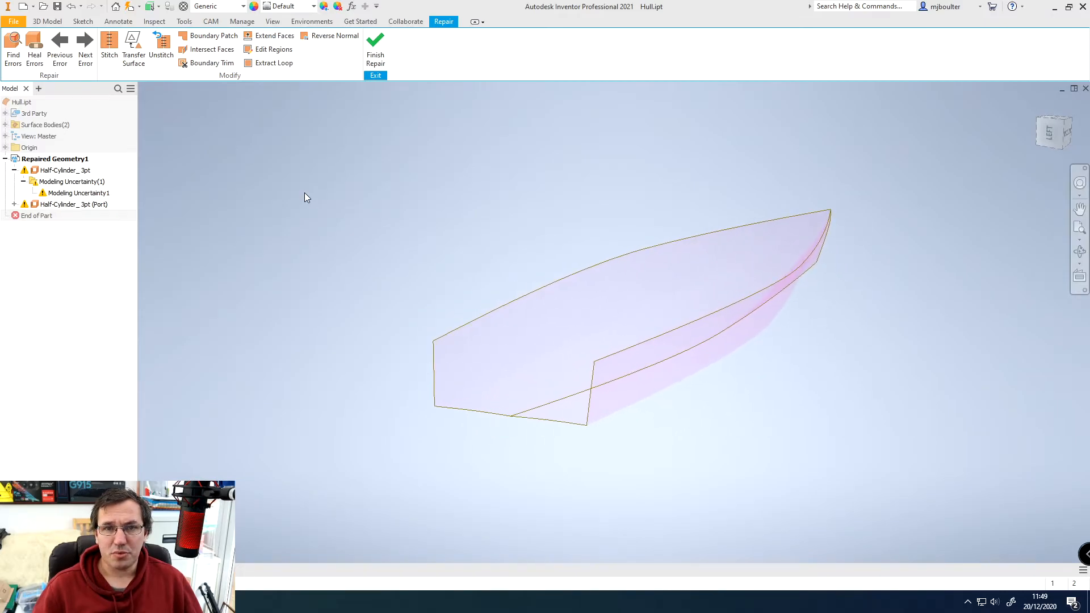
click(375, 51)
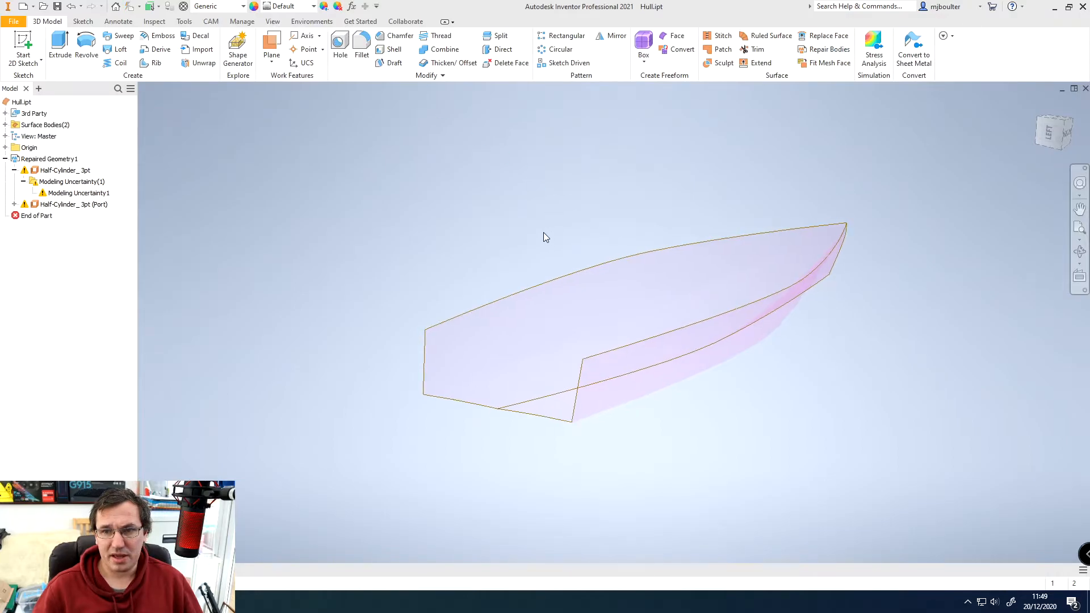
Collapse the repaired geometry feature and make the XY origin plane visible beneath the hull.
click(5, 159)
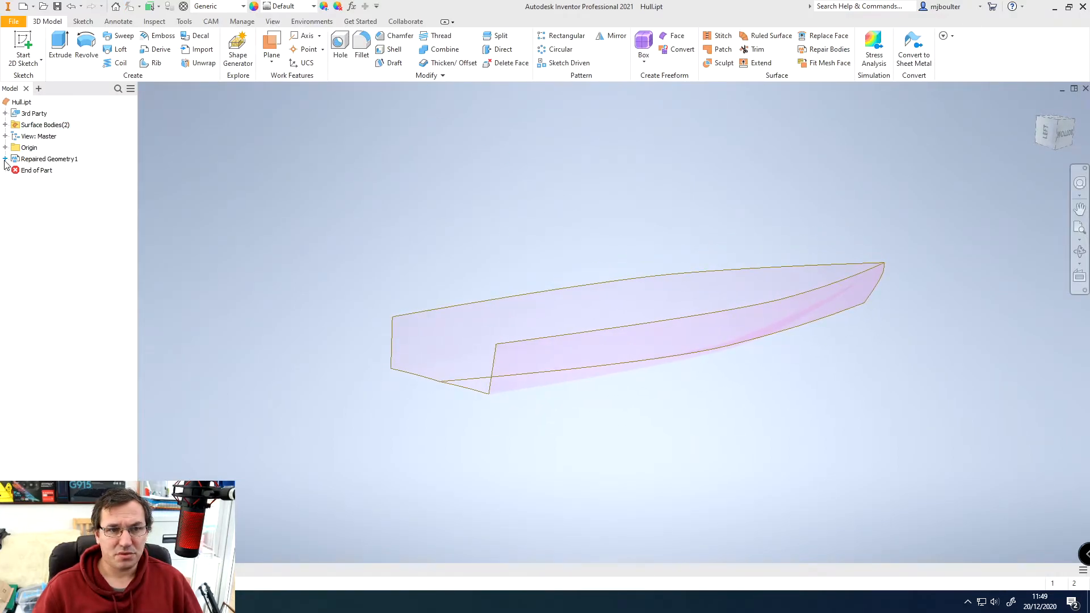
click(5, 147)
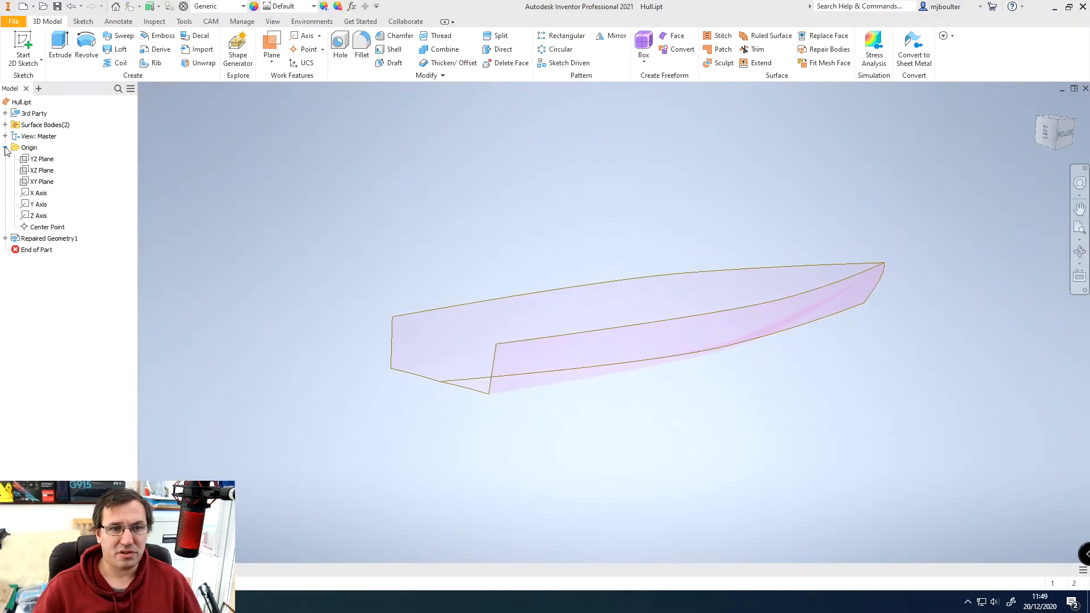
click(34, 160)
click(34, 183)
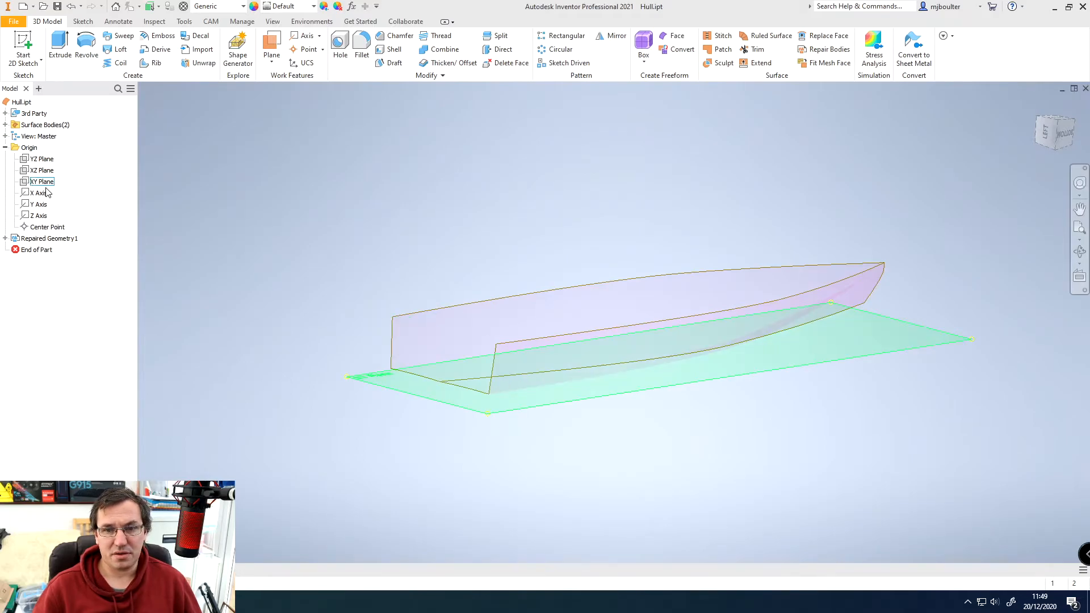
right_click(46, 183)
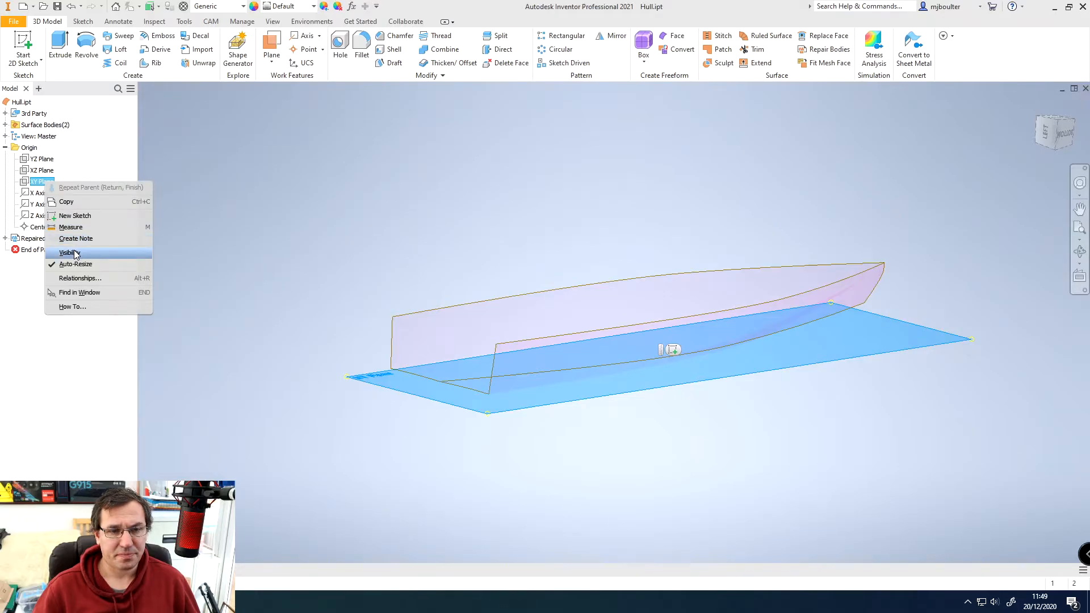
click(70, 254)
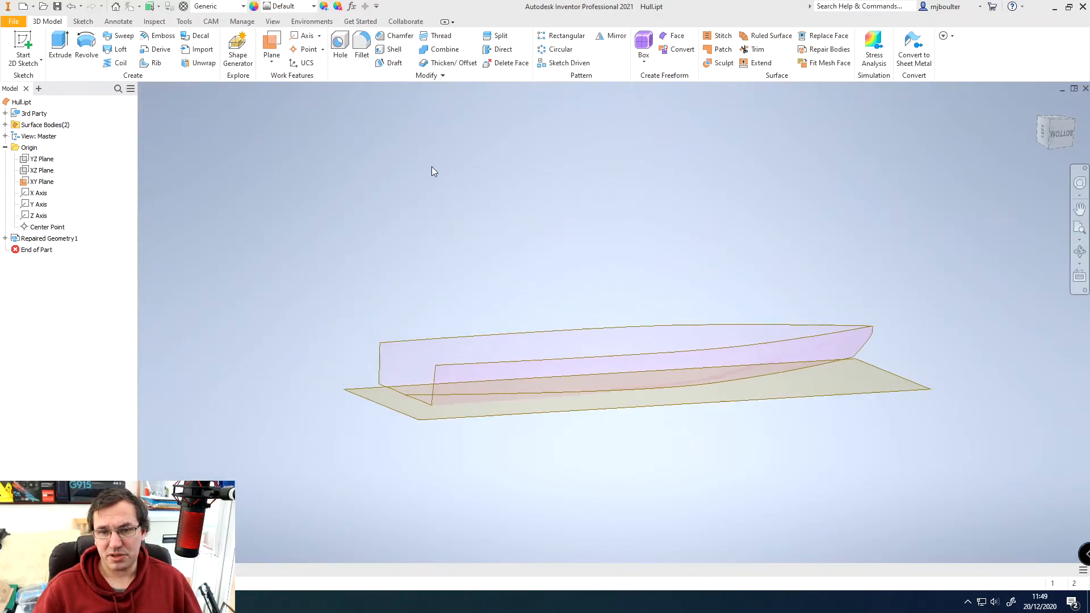
Create a work plane parallel to the XY plane, offset 0.4825 m so that it lies above the hull.
click(275, 51)
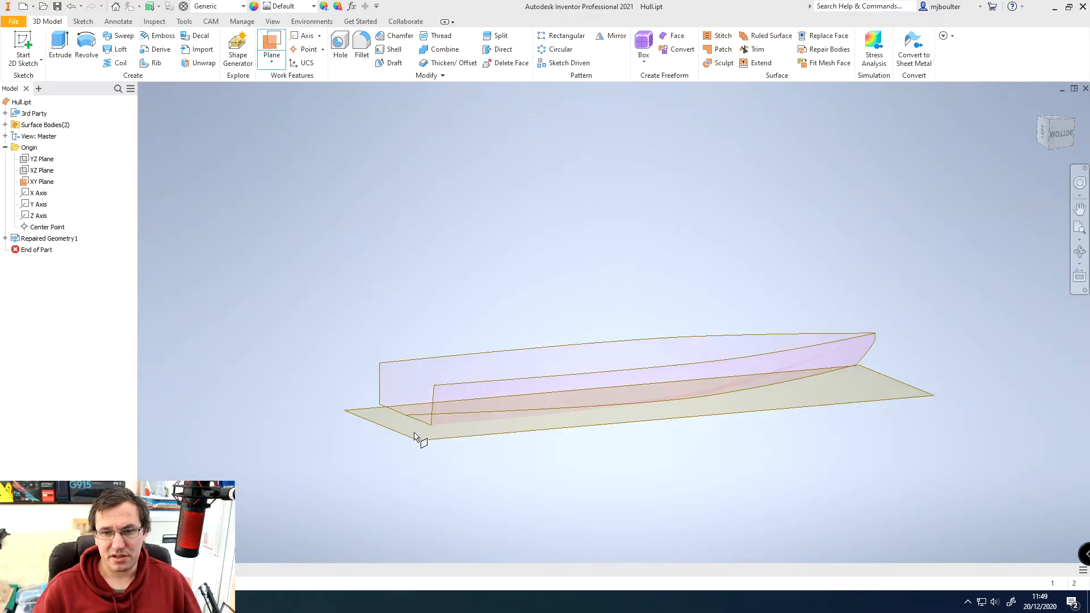
drag(416, 444, 416, 317)
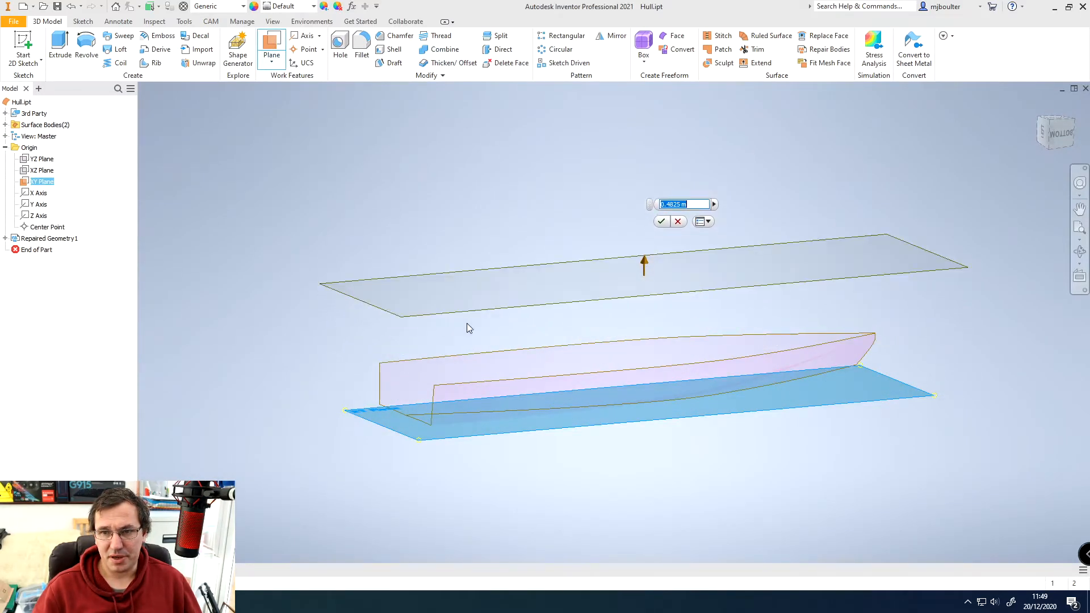
click(662, 222)
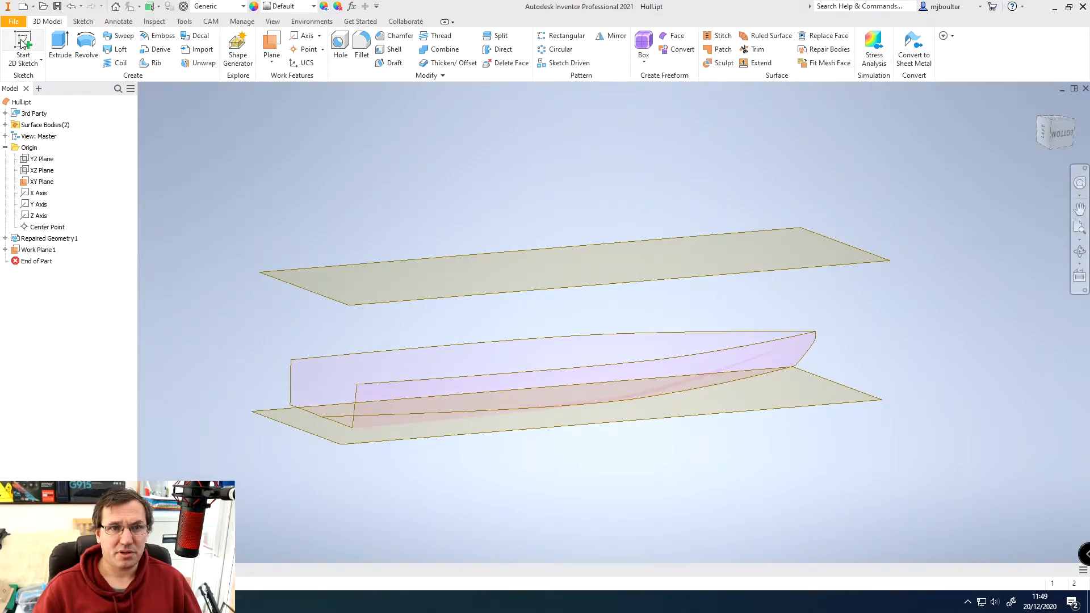
Sketch a rectangle about 2.124 m by 0.519 m on the new work plane, enclosing the hull outline.
click(337, 302)
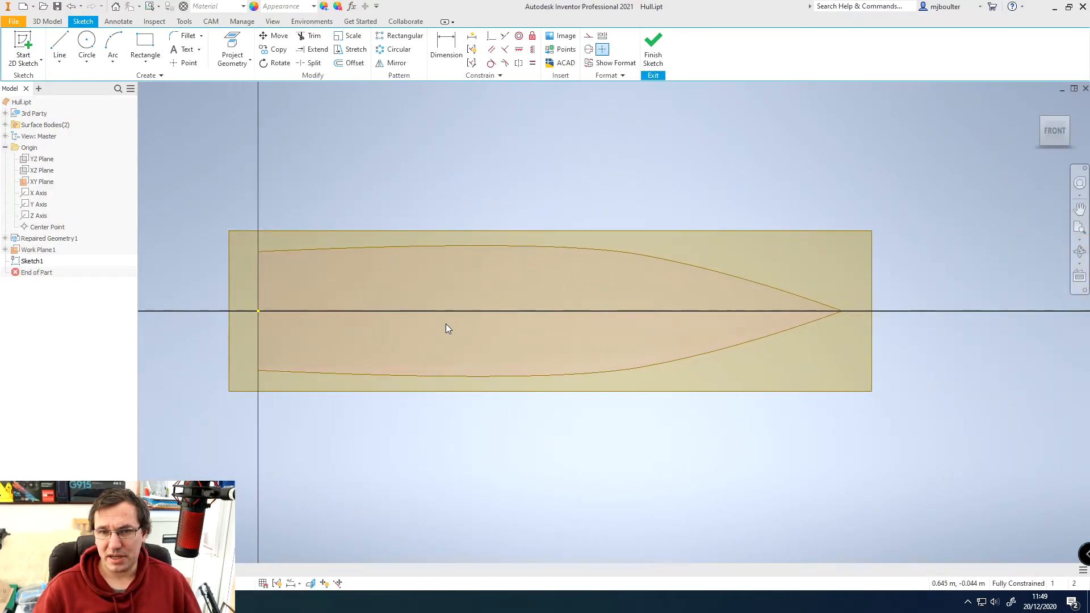
click(145, 46)
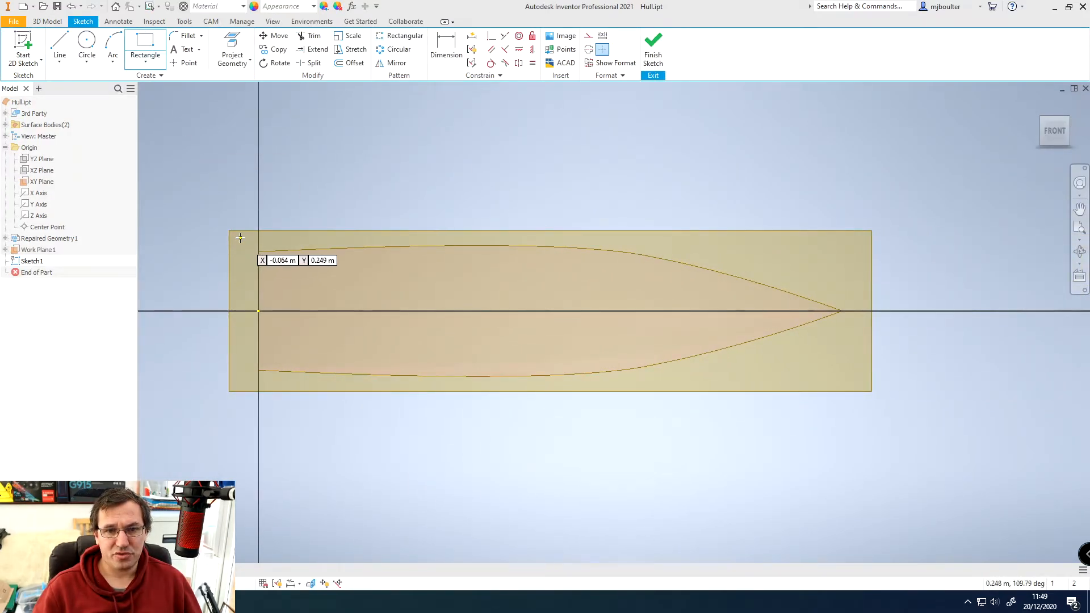
click(242, 235)
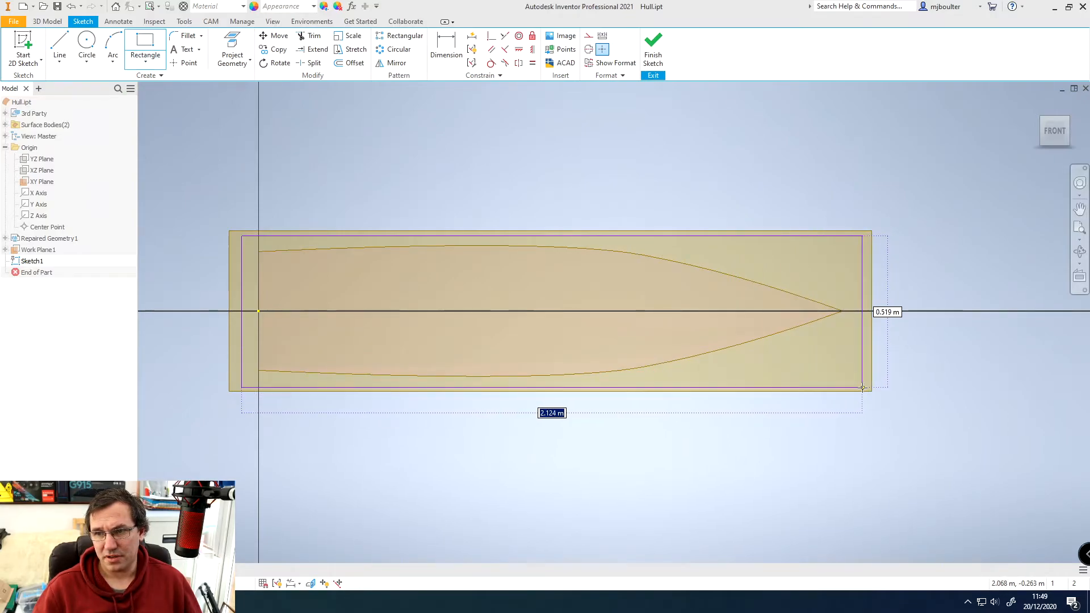
click(862, 387)
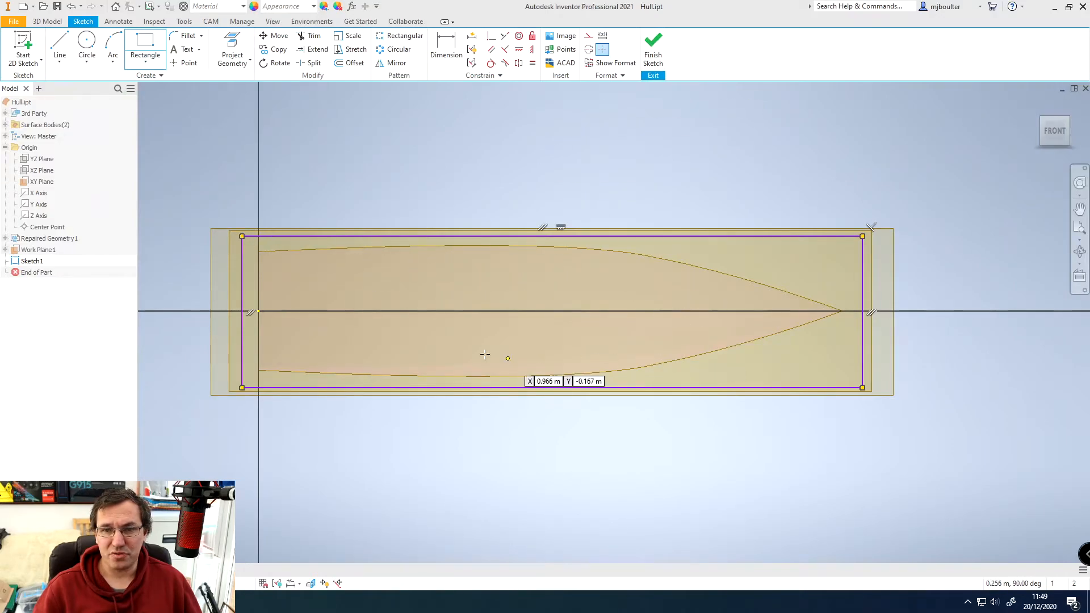
click(652, 50)
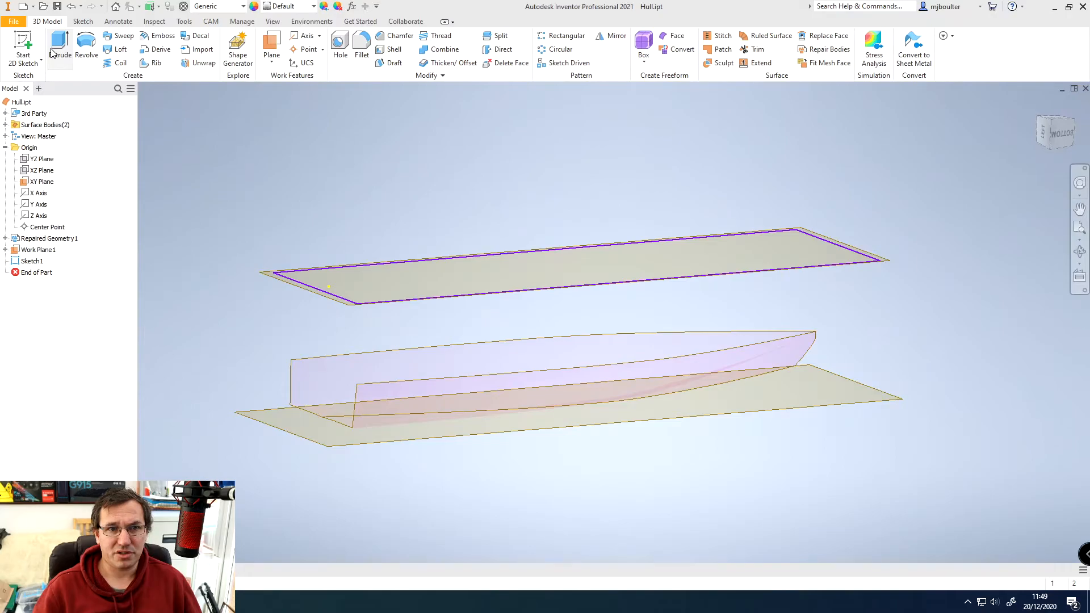
Extrude the rectangle 0.33125 m upward, away from the hull, as a solid block.
click(59, 45)
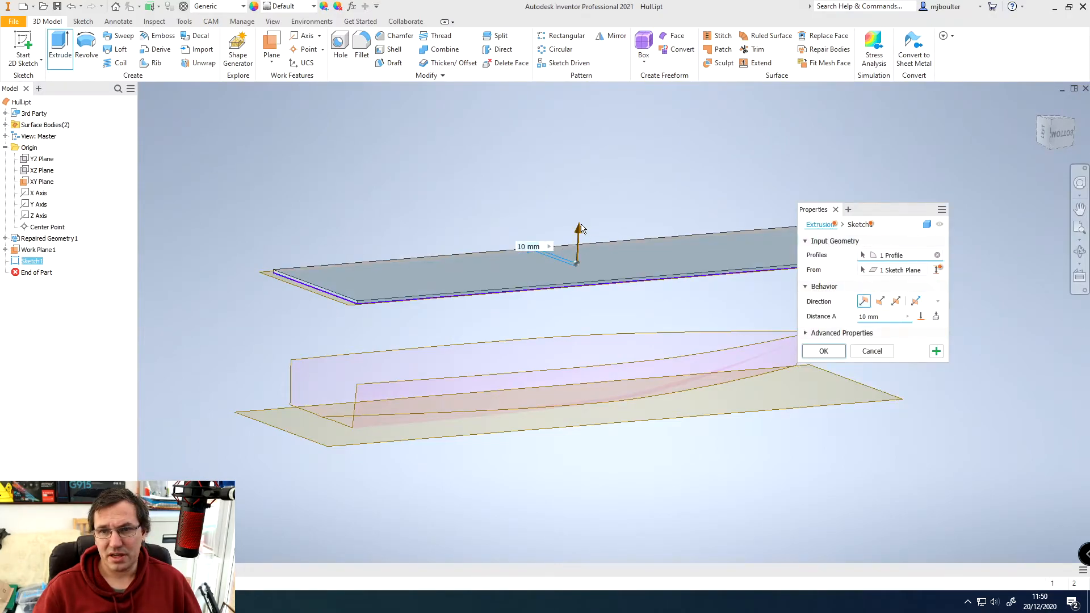
drag(580, 233, 578, 141)
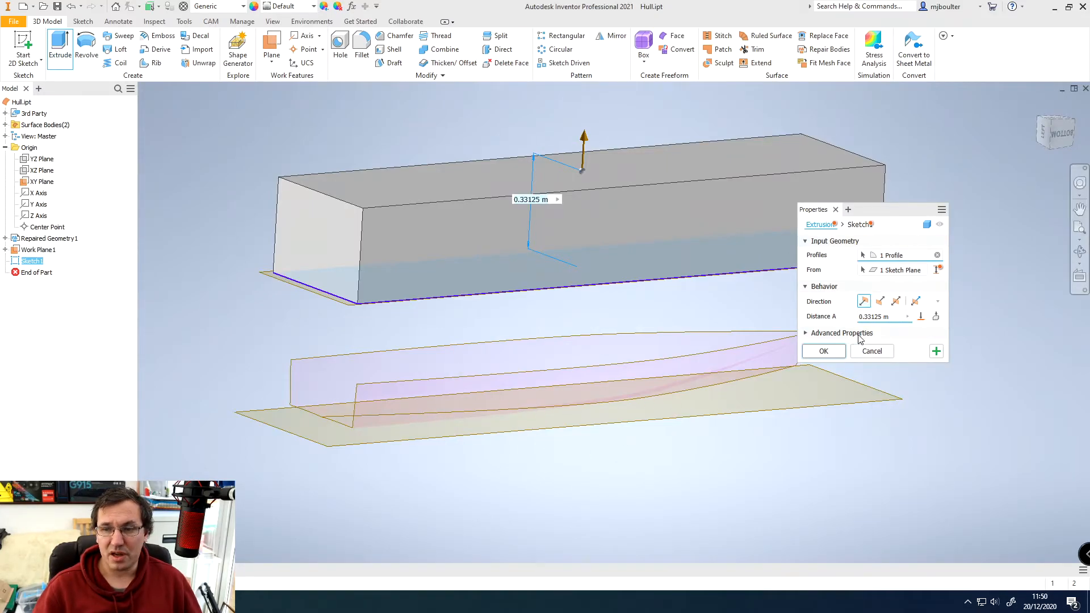
click(823, 350)
scroll(645, 293, down, 1)
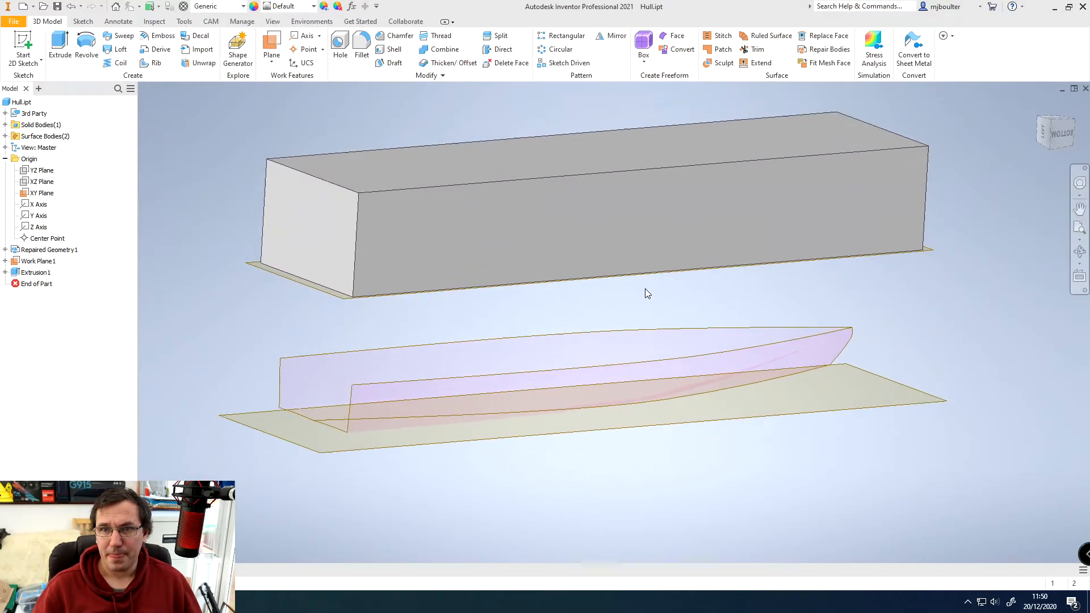
scroll(644, 293, up, 1)
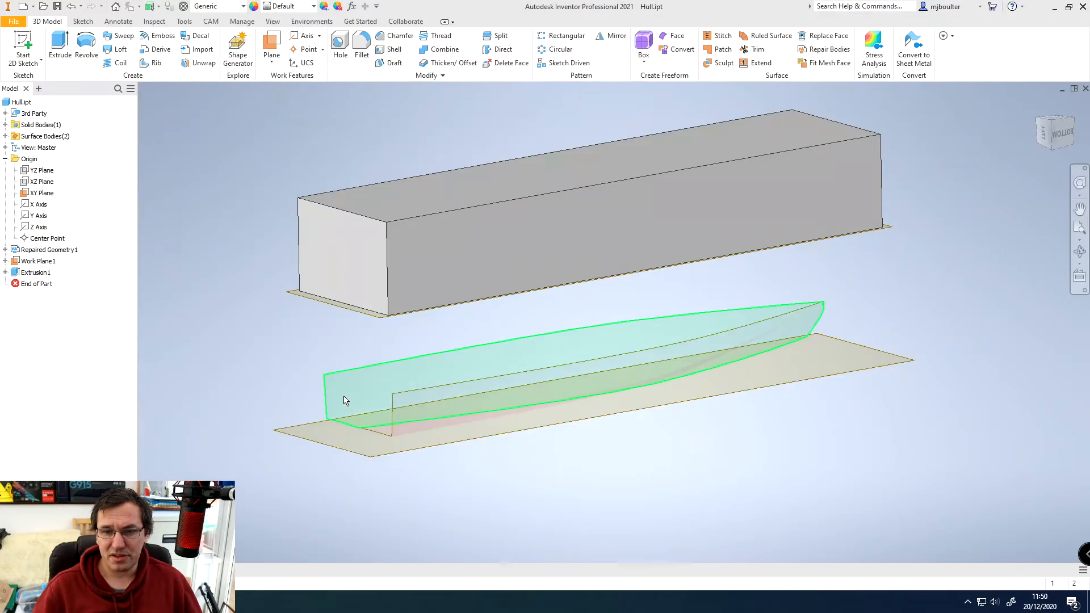
Create a boundary patch from the outer edges of both hull halves, closing the open deck and transom.
click(719, 49)
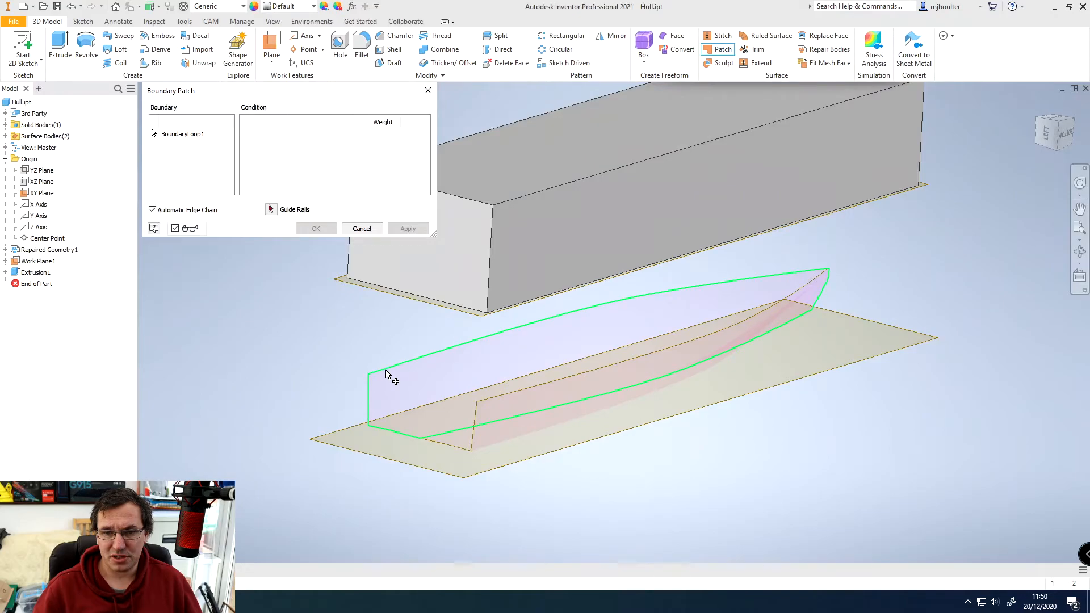
click(382, 368)
click(494, 409)
click(406, 229)
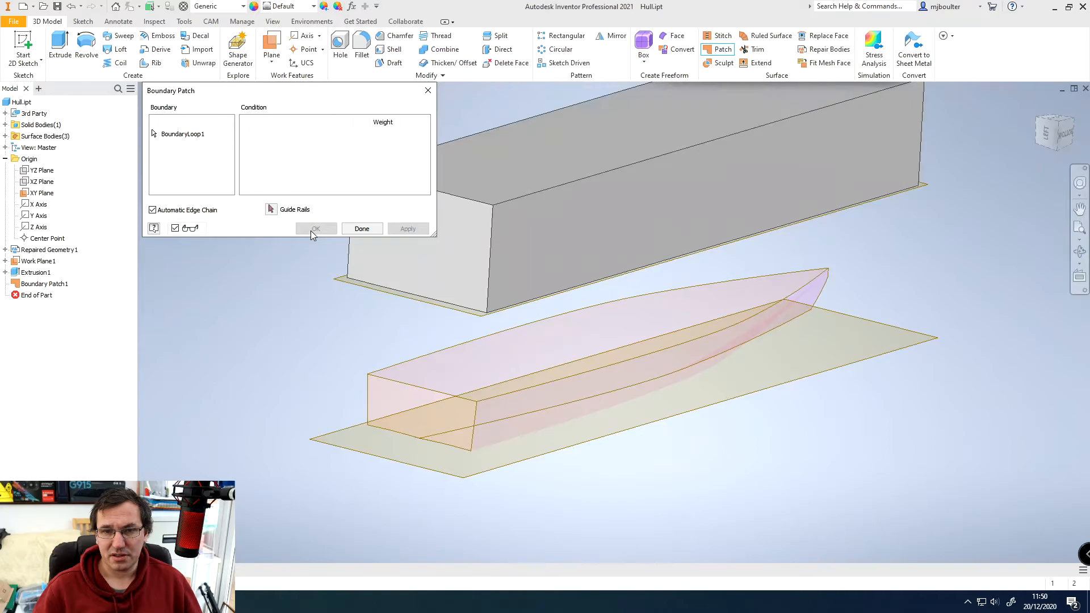
click(361, 228)
shift+middle_drag(482, 348, 708, 331)
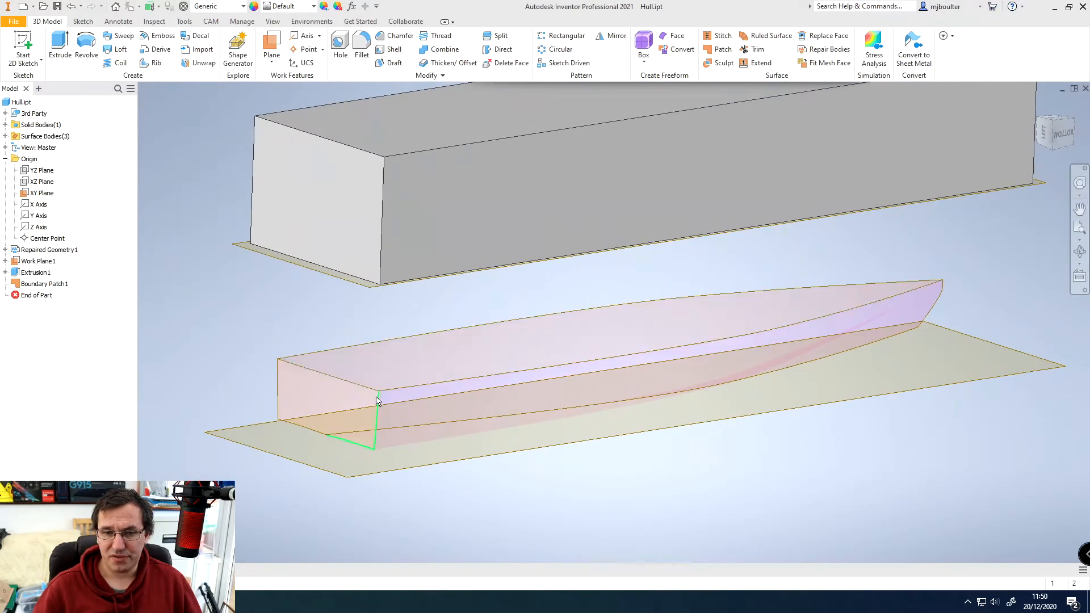
Sculpt a new, separate solid body from the boundary patch and both hull surfaces.
shift+middle_drag(542, 440, 547, 440)
scroll(543, 445, up, 1)
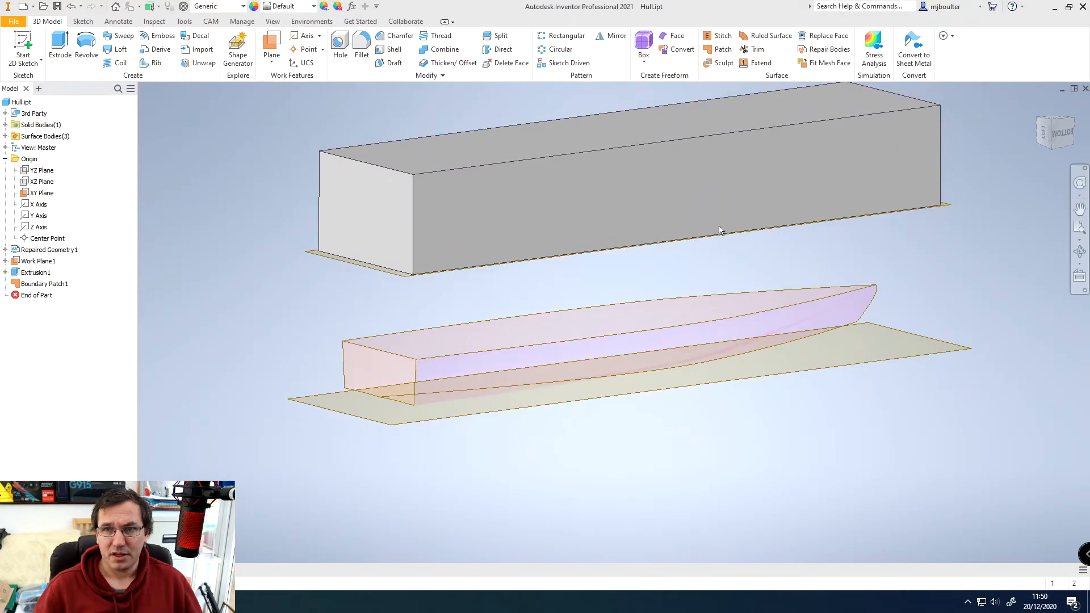
click(721, 63)
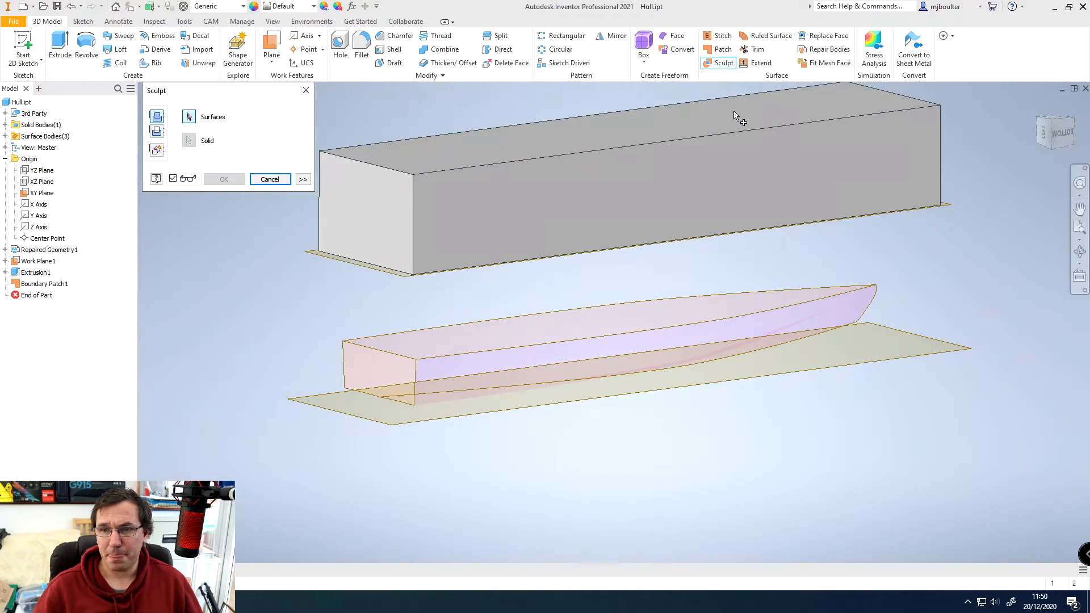
click(458, 386)
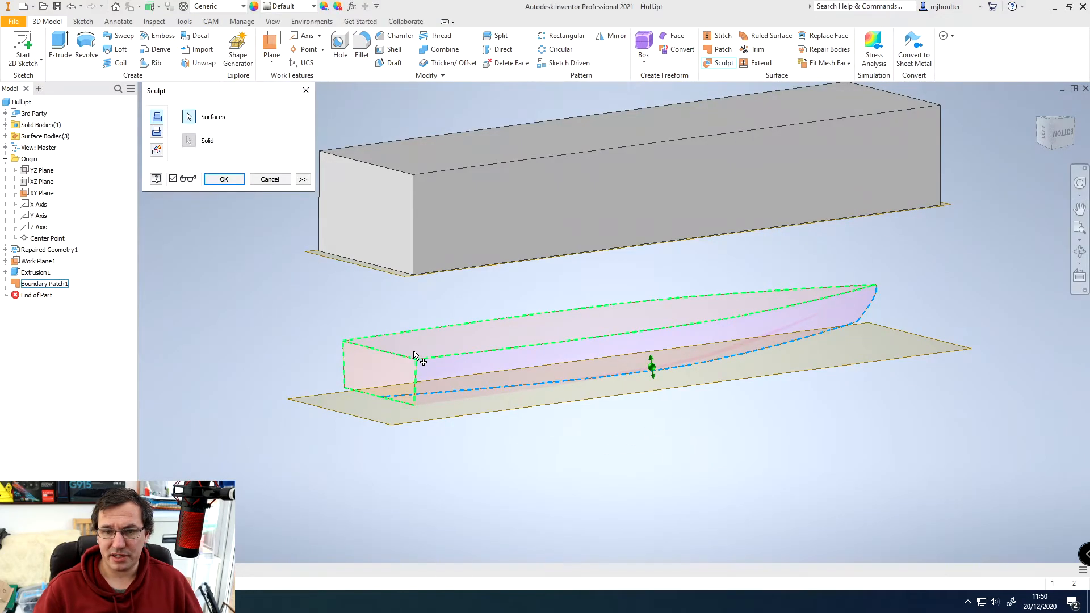
mouse_move(422, 364)
shift+middle_down()
mouse_move(382, 396)
mouse_move(535, 367)
mouse_move(609, 332)
mouse_move(516, 335)
mouse_move(364, 302)
shift+middle_up()
click(156, 150)
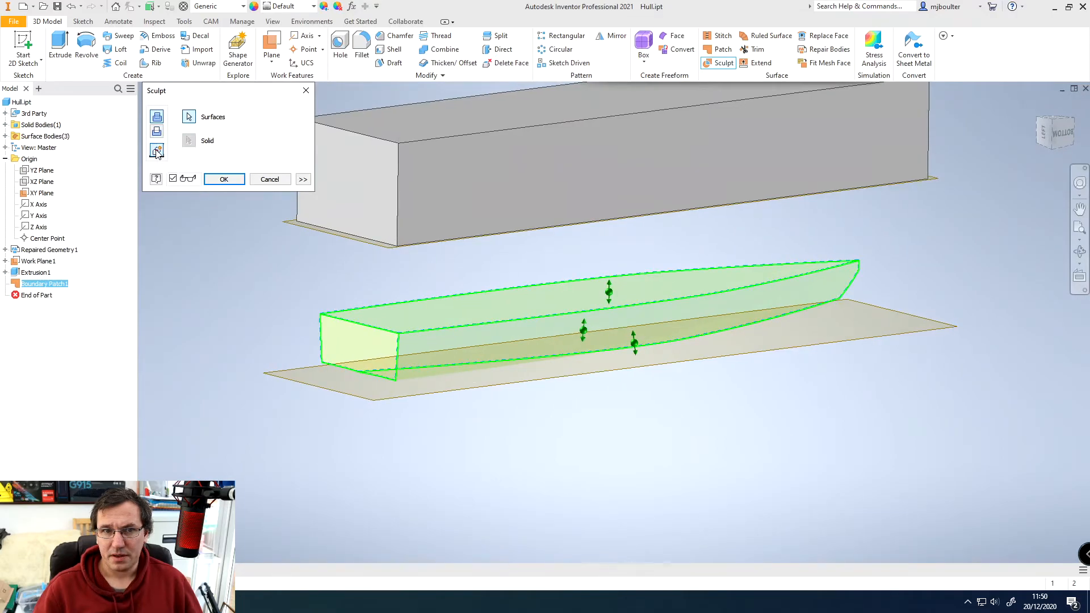
click(216, 177)
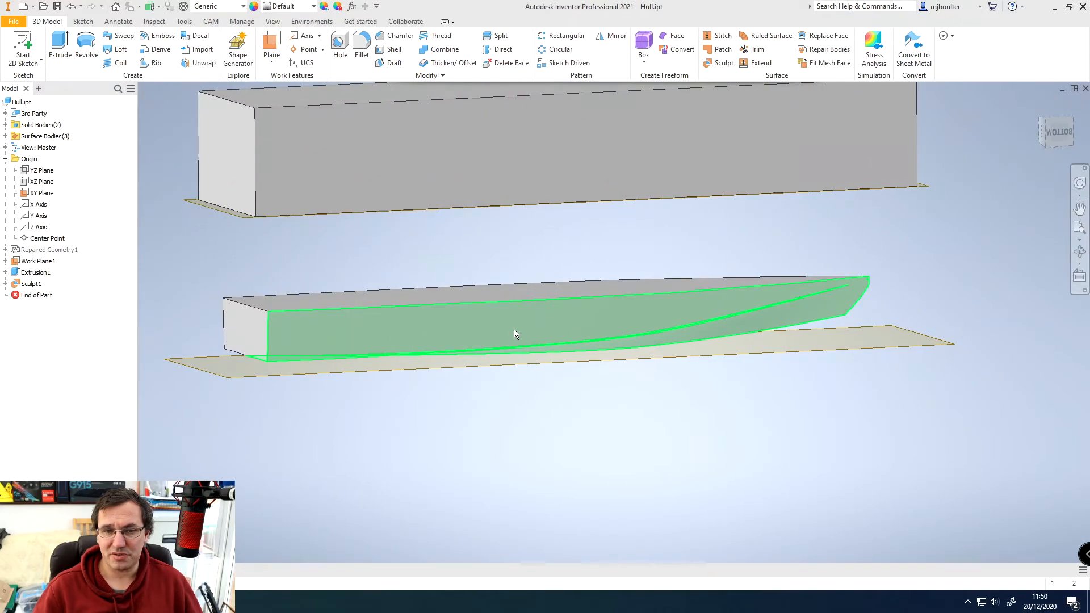
Delete the extruded block together with its consumed sketch, and hide the offset work plane above the hull.
scroll(475, 492, down, 2)
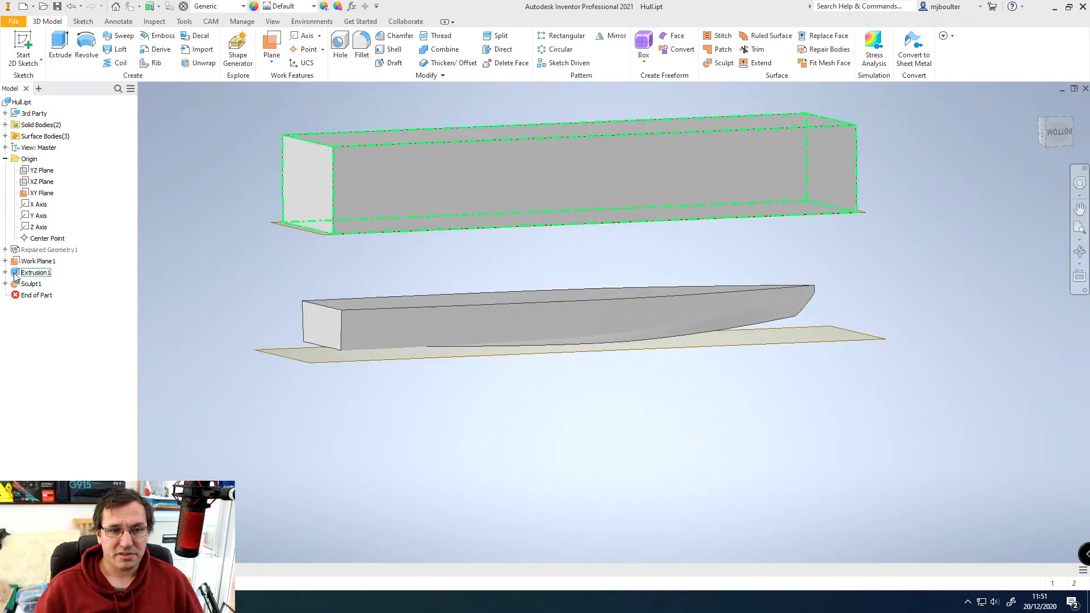
right_click(35, 273)
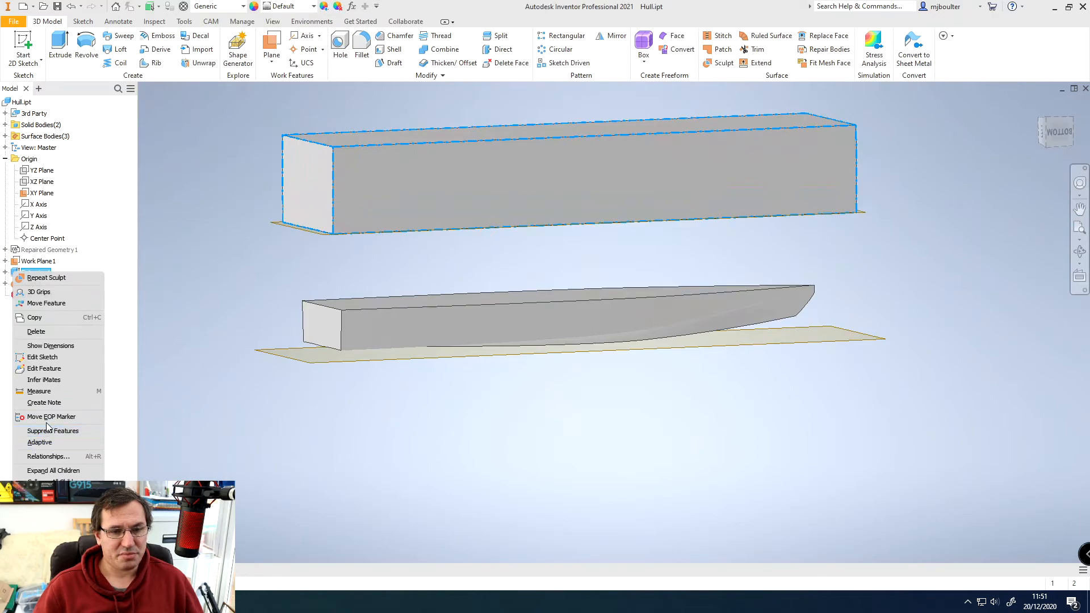
click(43, 332)
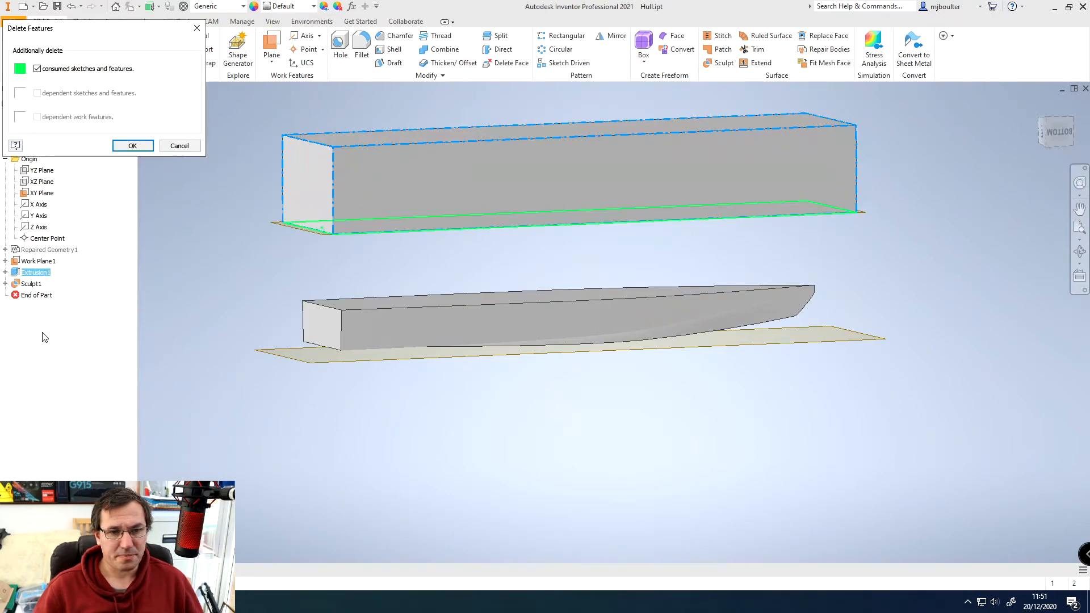
click(132, 145)
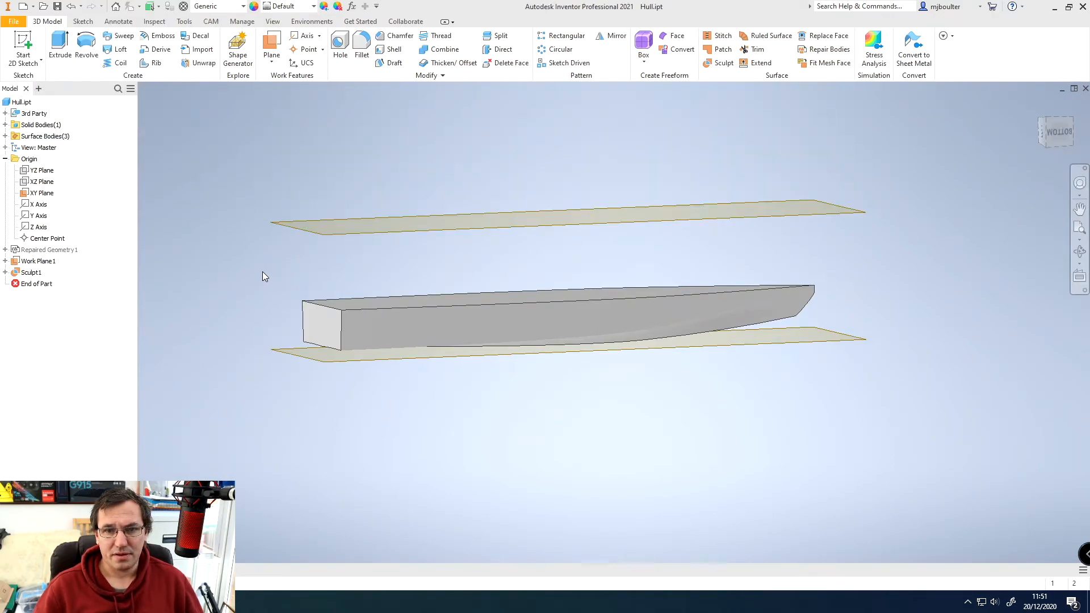
right_click(19, 261)
click(43, 366)
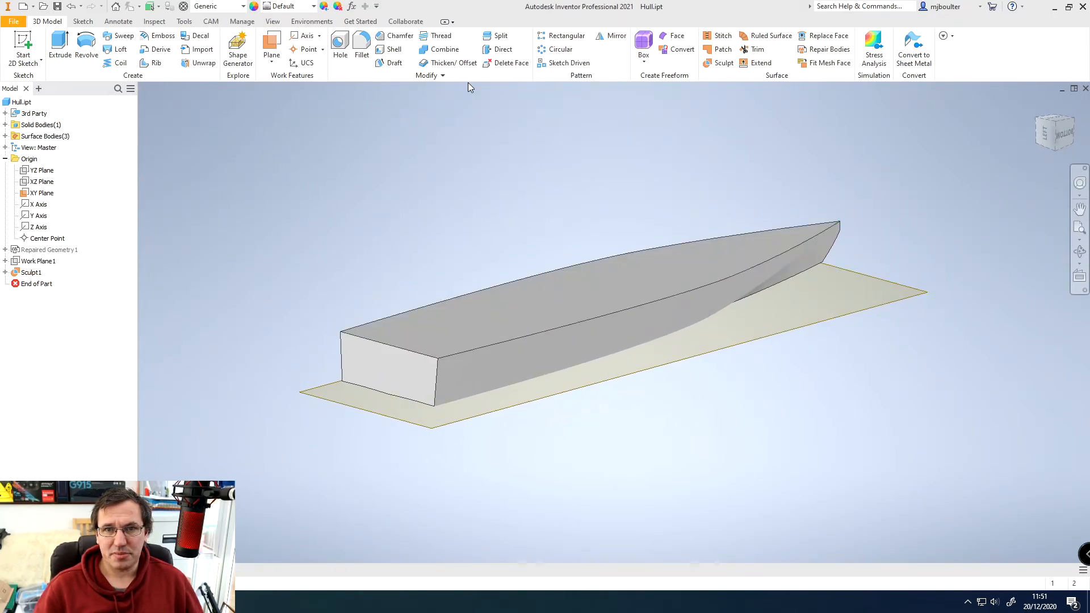
Delete the deck face of the hull solid without healing the remaining faces, leaving an open hull.
click(505, 63)
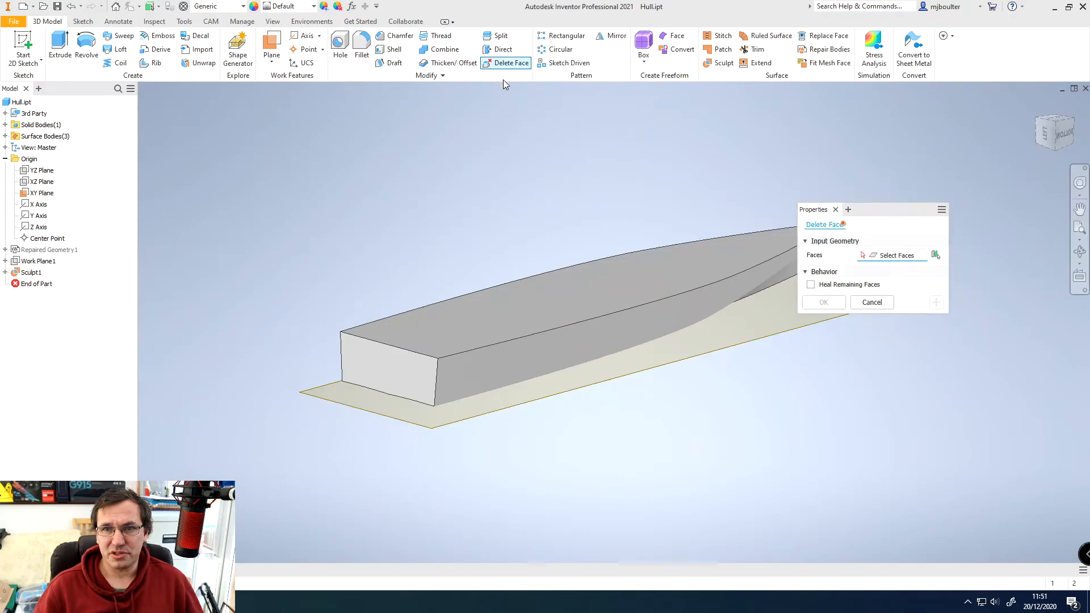
click(504, 310)
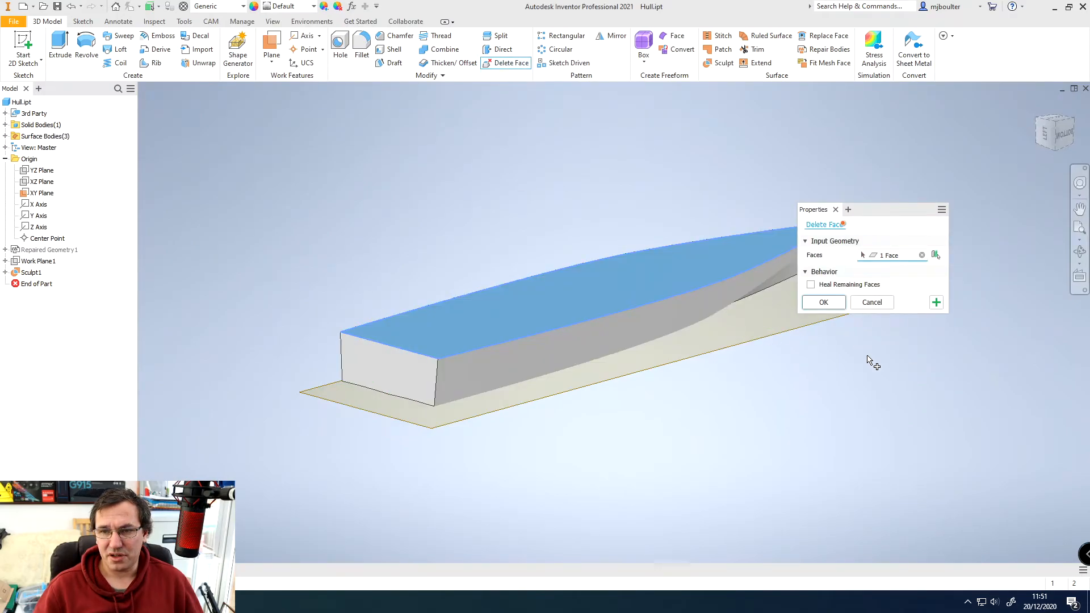
click(825, 302)
key(F6)
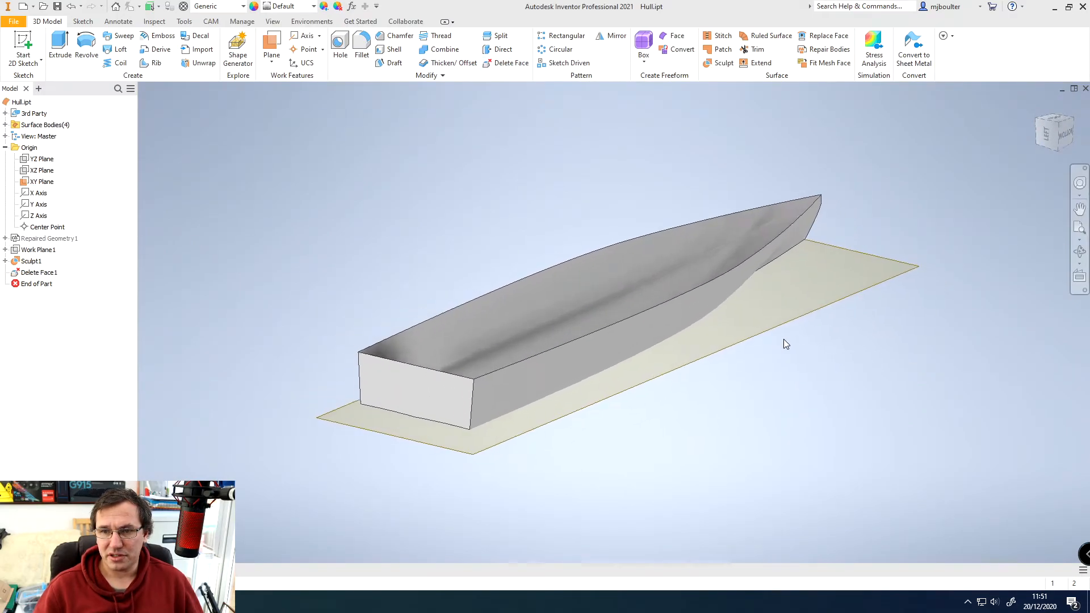
shift+middle_drag(784, 339, 275, 90)
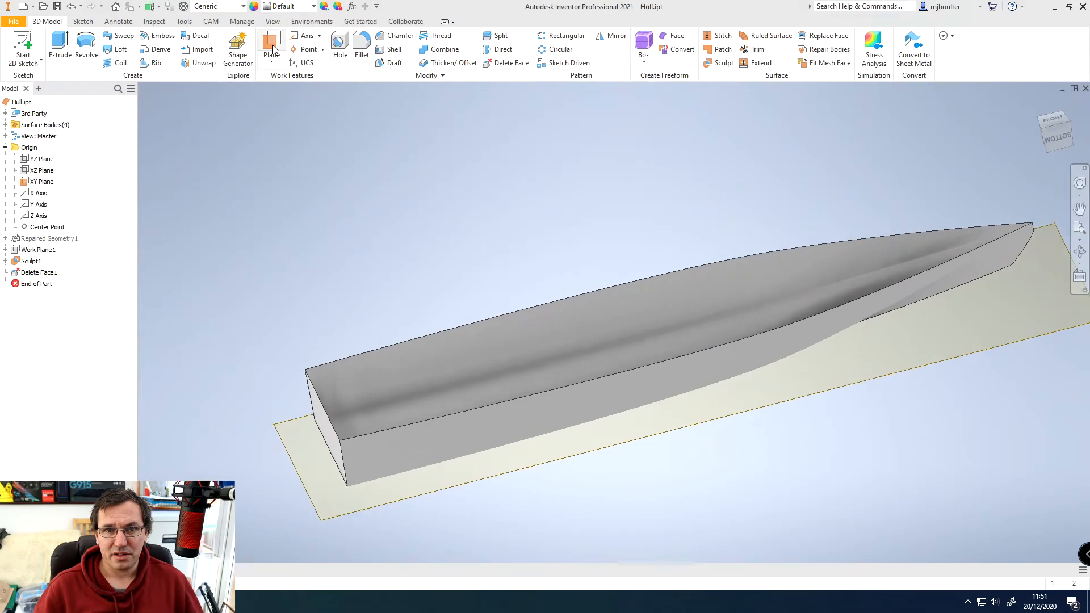
click(272, 43)
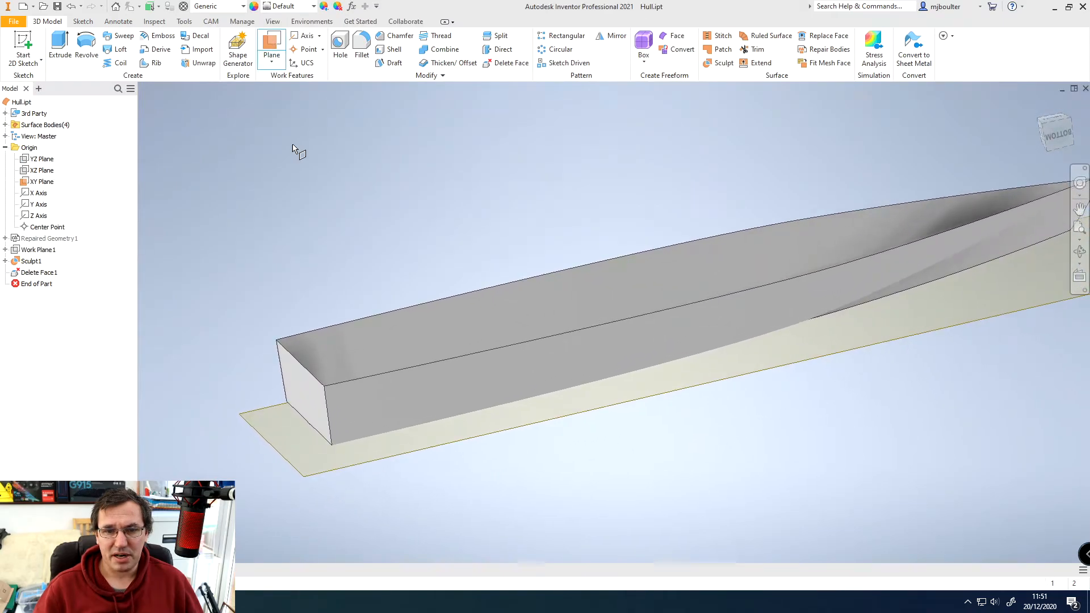
click(310, 401)
key(Escape)
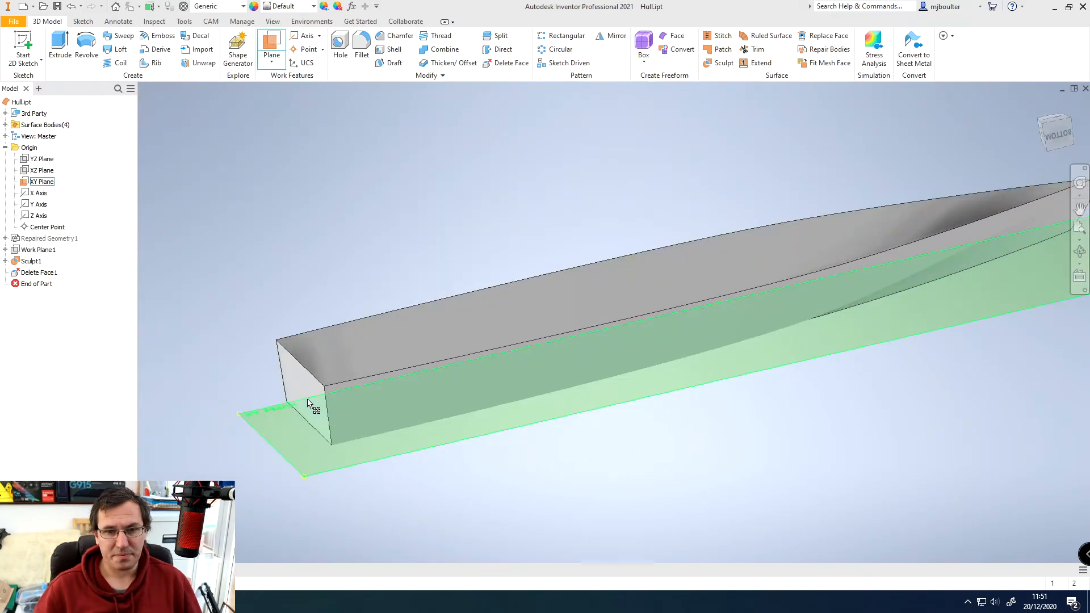
click(272, 55)
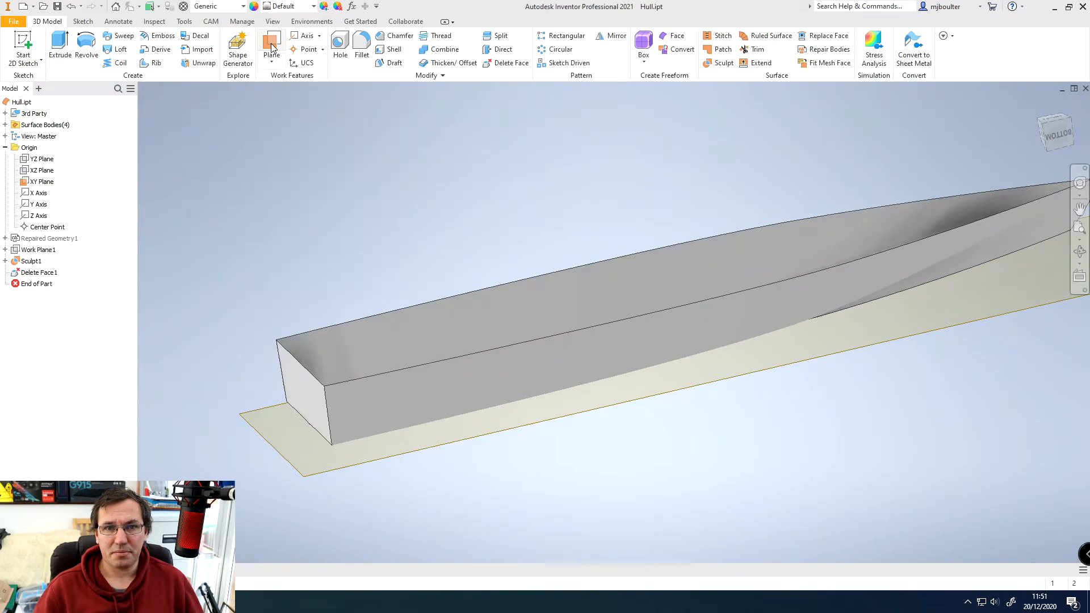
drag(307, 401, 503, 369)
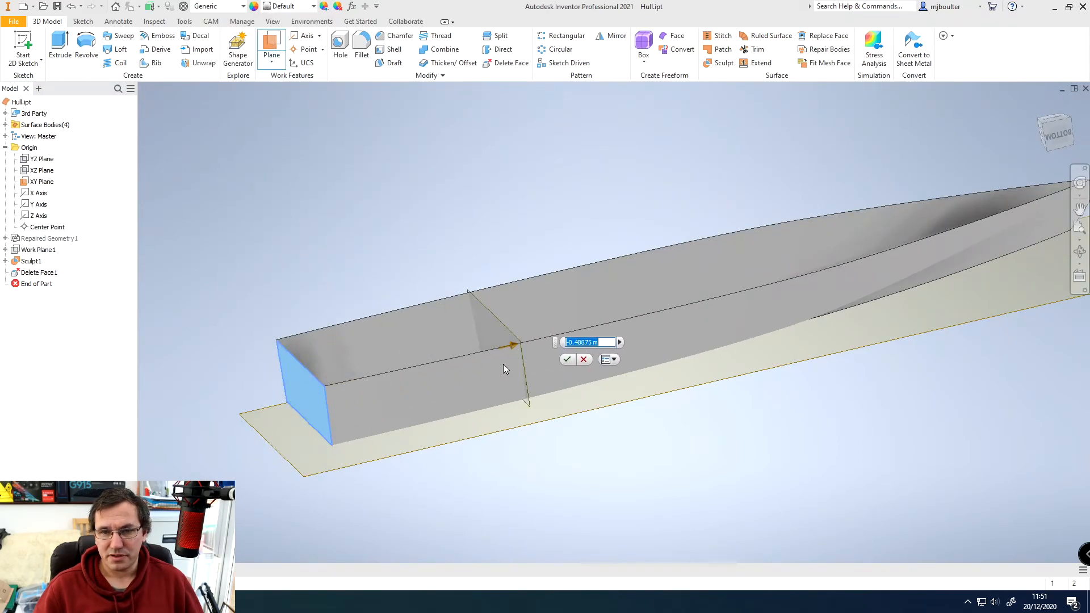
click(585, 361)
shift+middle_drag(625, 439, 605, 452)
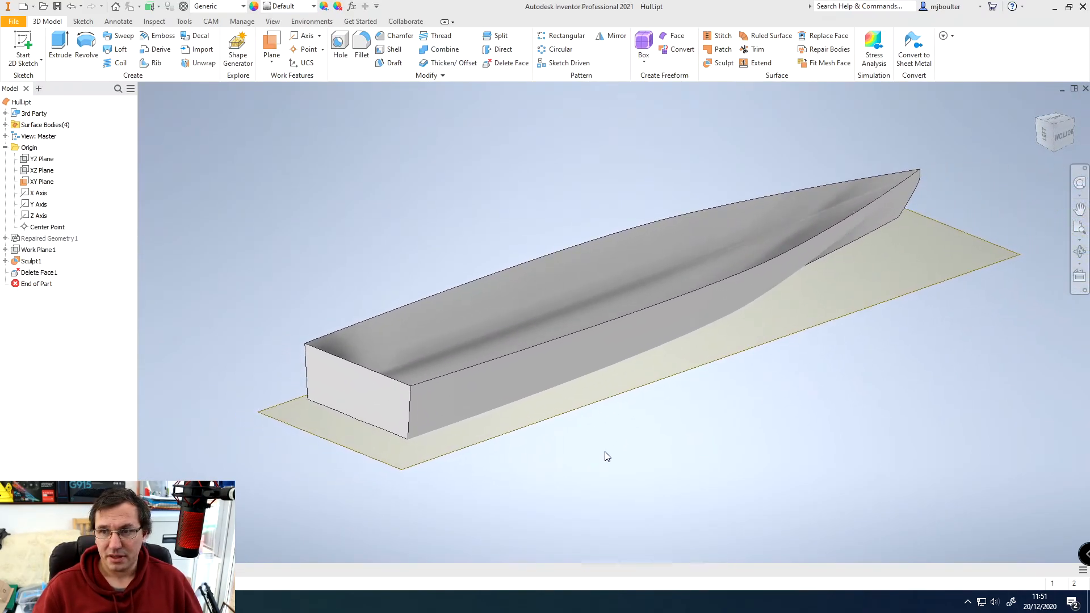